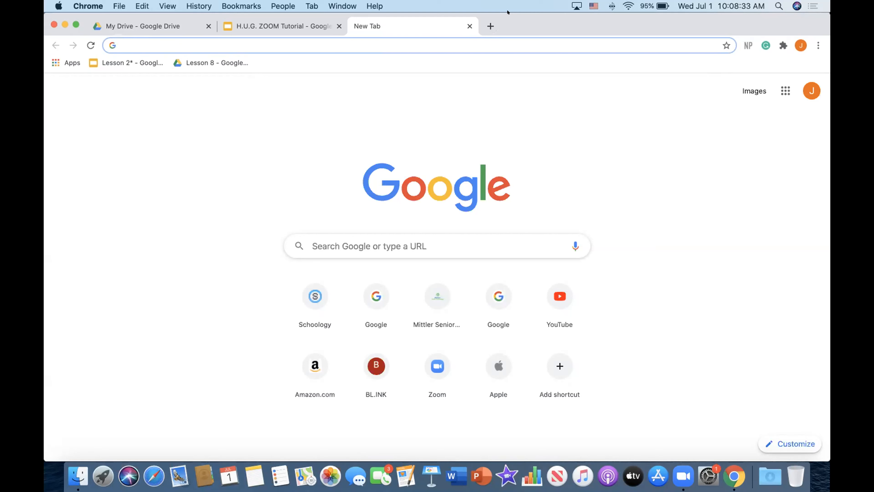
Open the zoom.us website from a new browser tab
text(zoom)
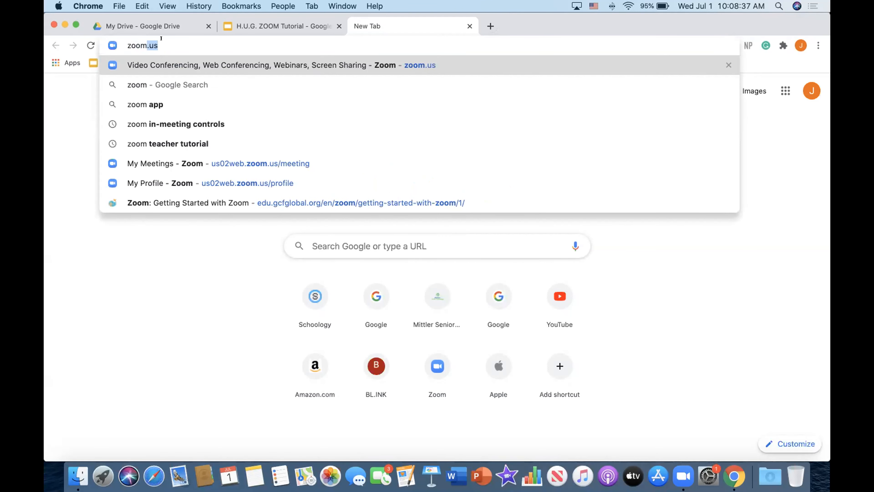
key(Return)
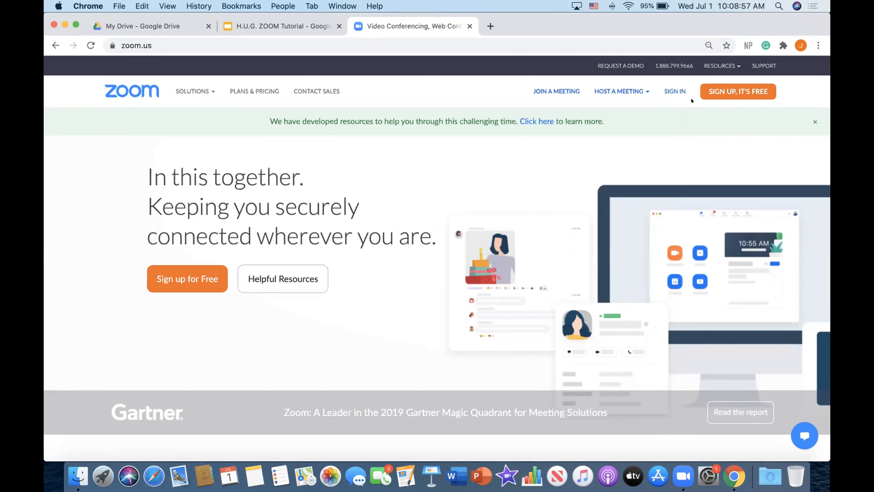
Sign in to the Zoom account using the saved email address and password
click(672, 91)
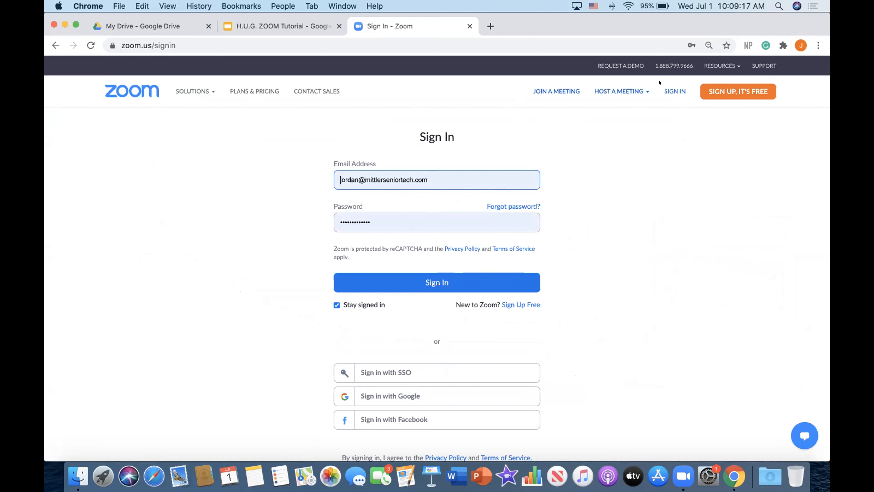
click(416, 283)
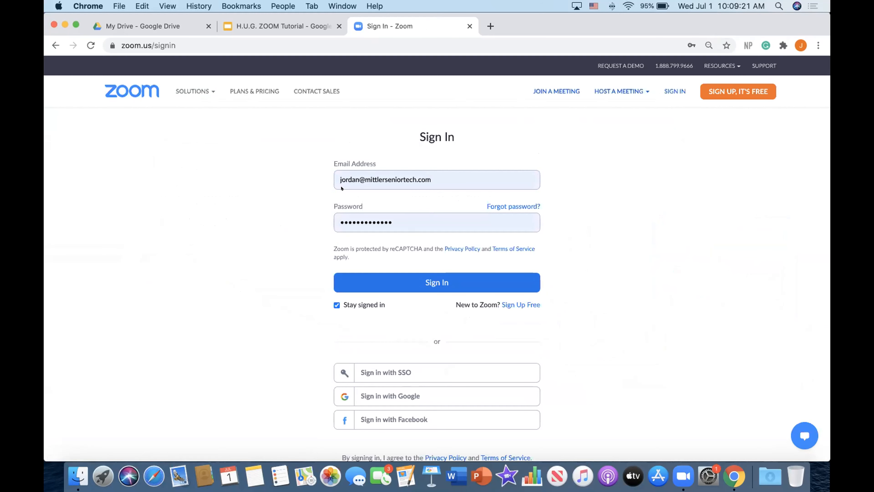
click(431, 281)
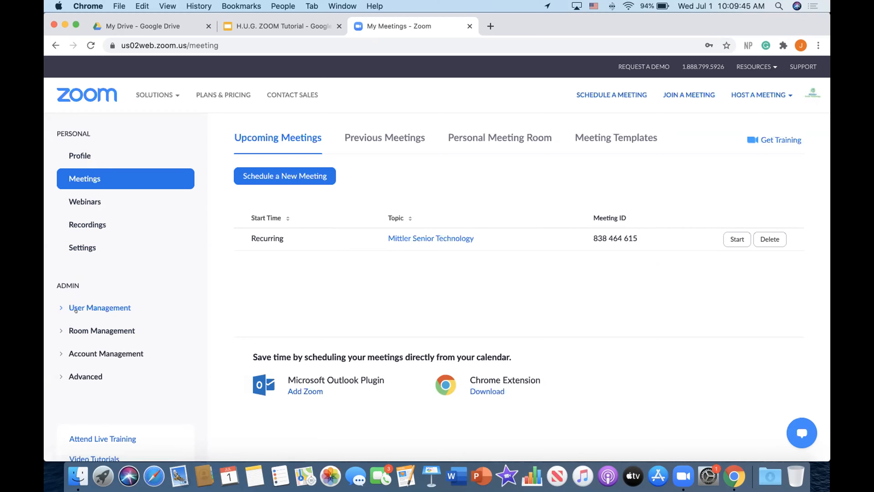
Open the Profile page and look over the account's profile details
click(83, 153)
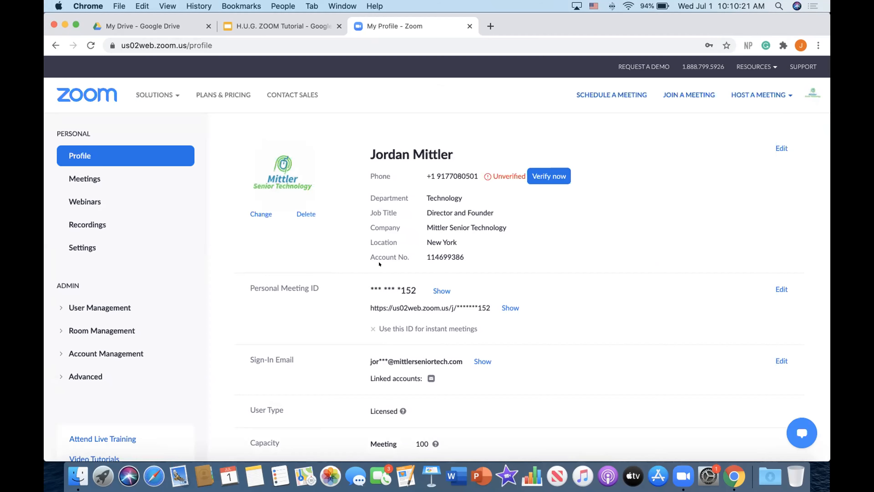
scroll(266, 275, down, 3)
scroll(434, 285, up, 3)
scroll(434, 286, down, 3)
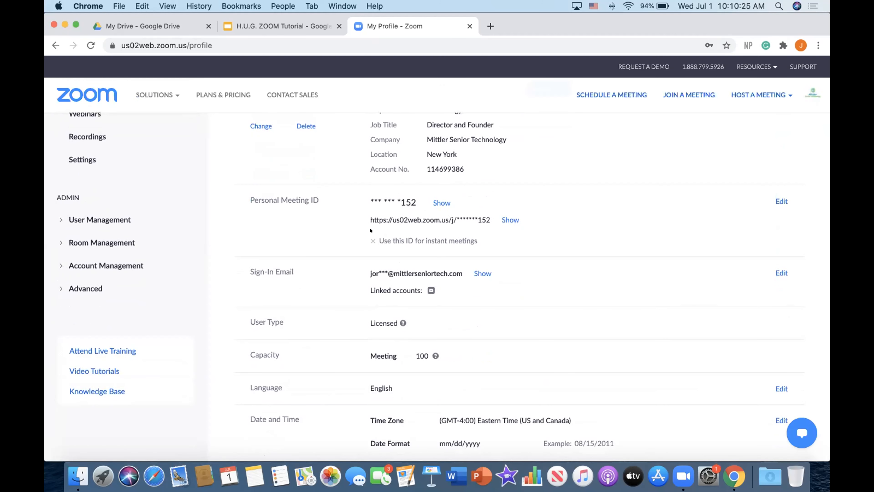
drag(374, 198, 401, 197)
click(396, 197)
scroll(397, 196, up, 3)
scroll(406, 177, down, 3)
scroll(406, 178, down, 5)
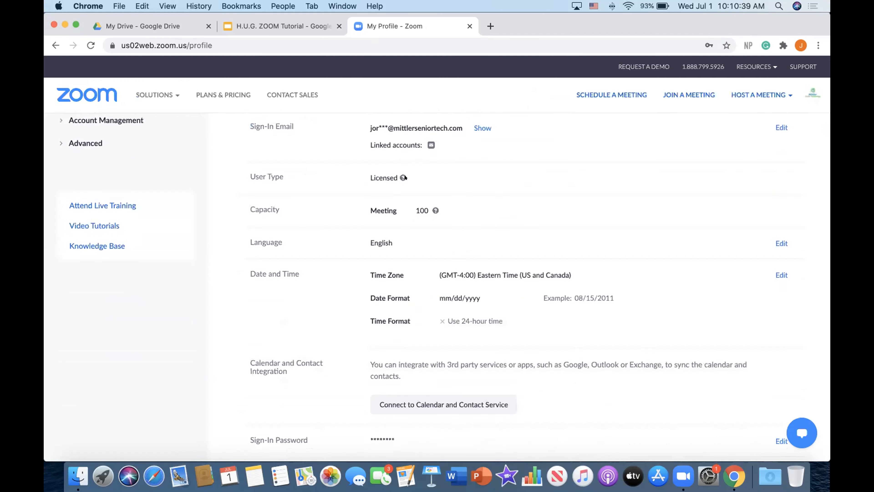
scroll(265, 170, up, 10)
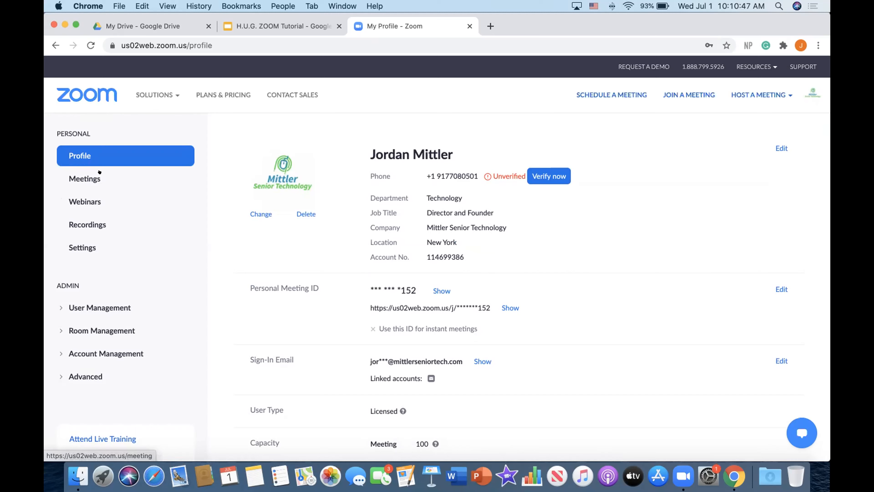
Open the Meetings page and examine the list of upcoming meetings
click(83, 173)
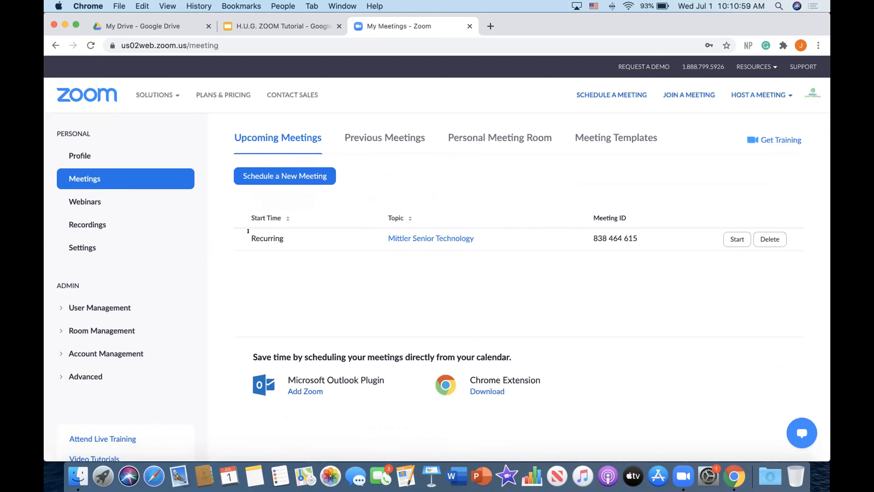
double_click(263, 230)
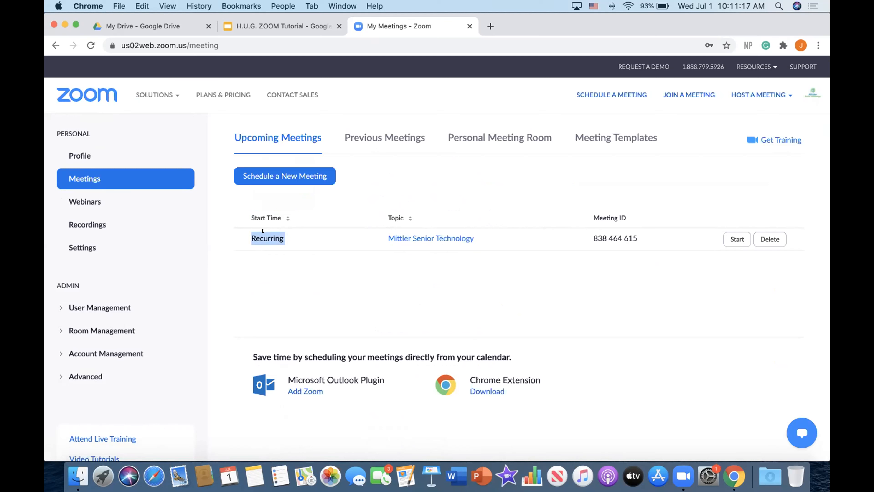
click(404, 265)
drag(380, 231, 380, 282)
click(380, 282)
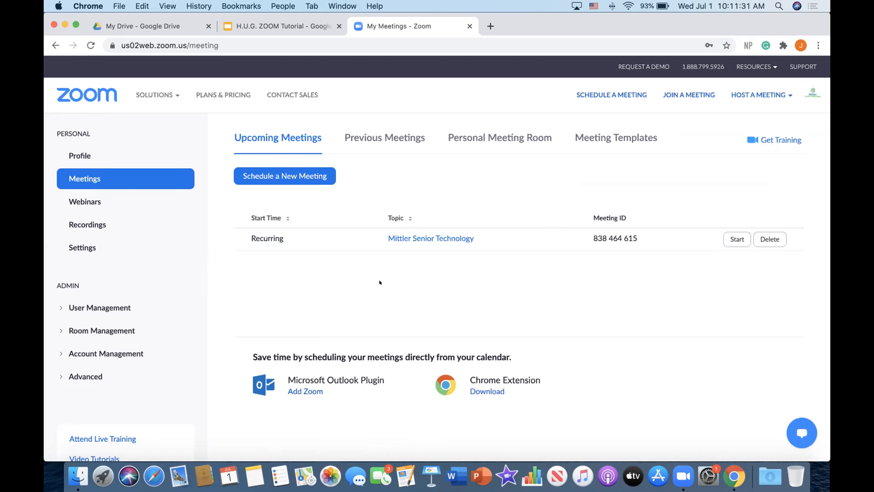
click(511, 238)
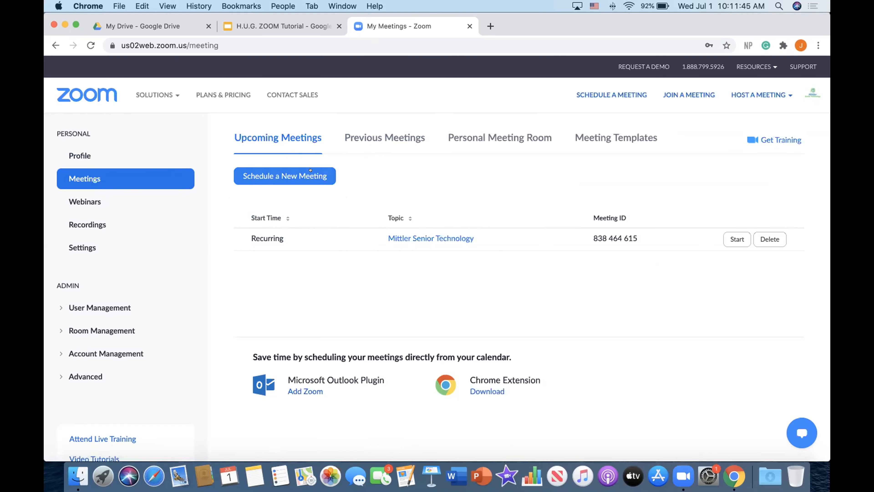
Start scheduling a new meeting and set its topic to Jared 11:00 AM Monday
click(259, 171)
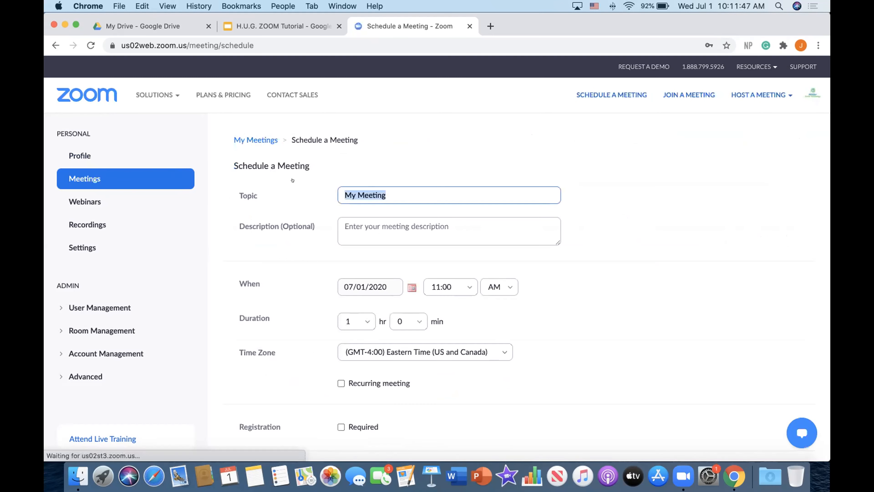
scroll(360, 239, down, 2)
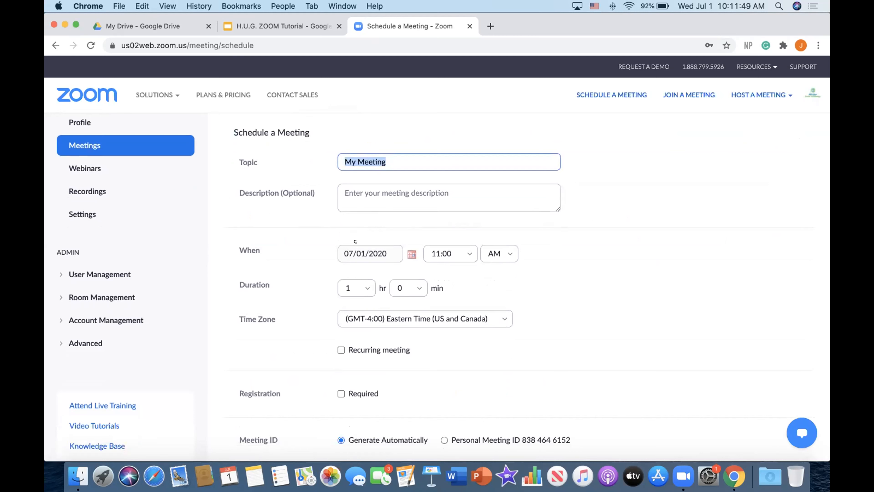
text(Hello)
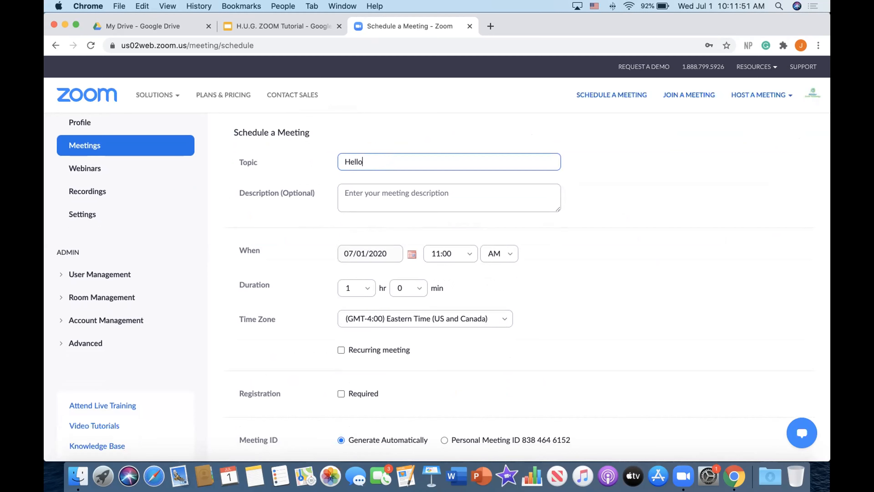
key(BackSpace)
key(BackSpace)
key(BackSpace)
key(BackSpace)
key(BackSpace)
text(Jared 11:00 AM Monday)
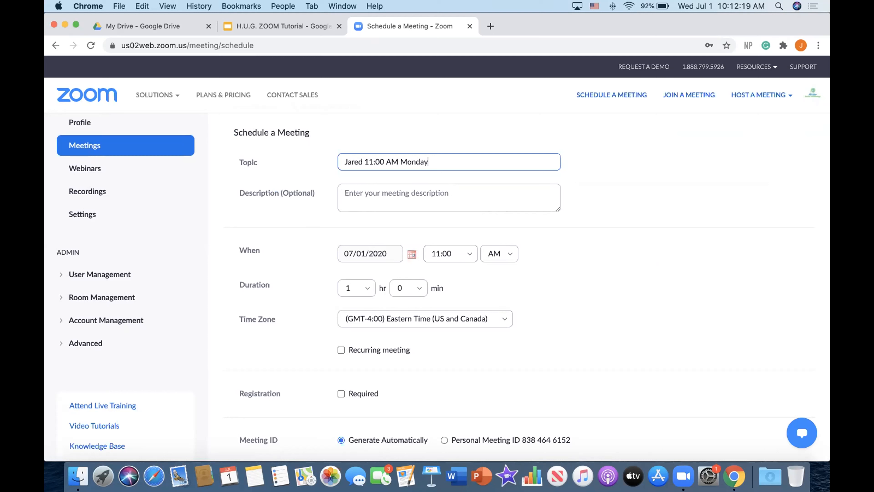
Set the meeting date to 07/06/2020 using the date picker
click(353, 186)
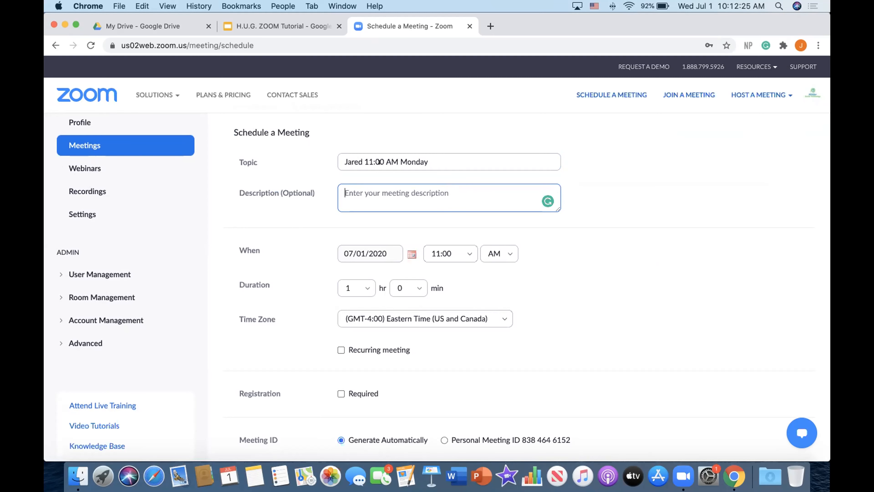
scroll(246, 196, down, 3)
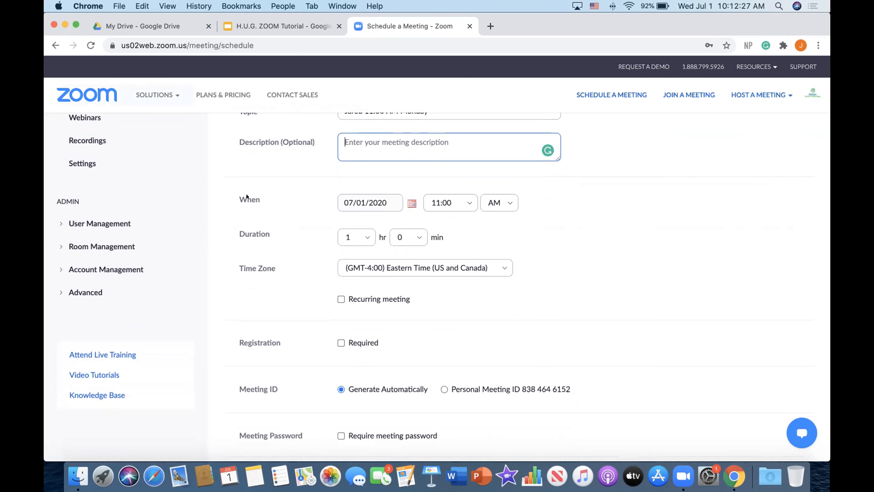
click(409, 201)
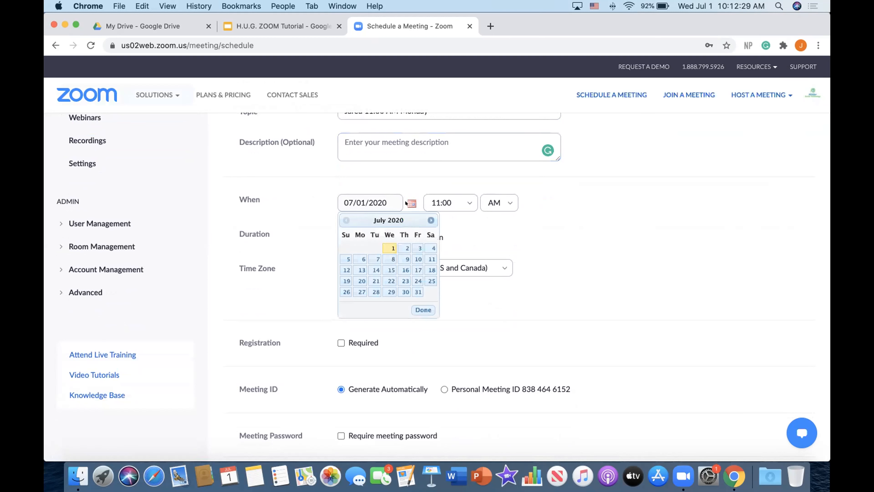
click(354, 256)
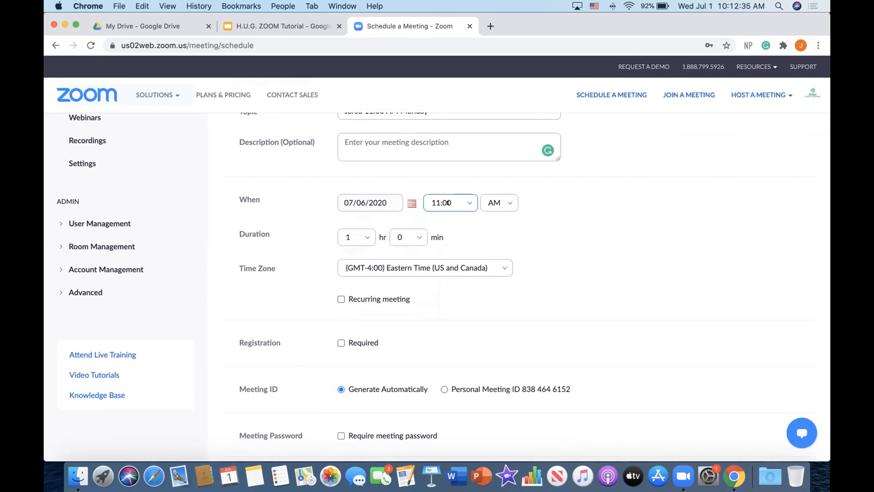
scroll(490, 203, up, 3)
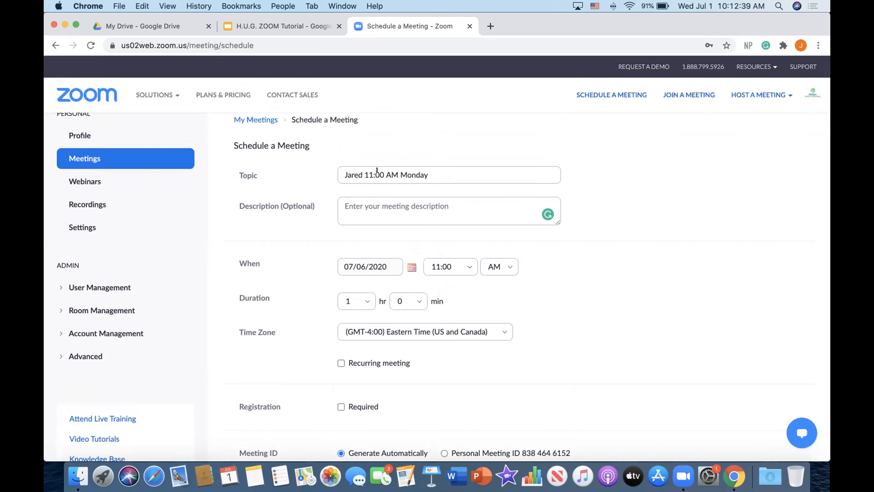
drag(398, 169, 362, 170)
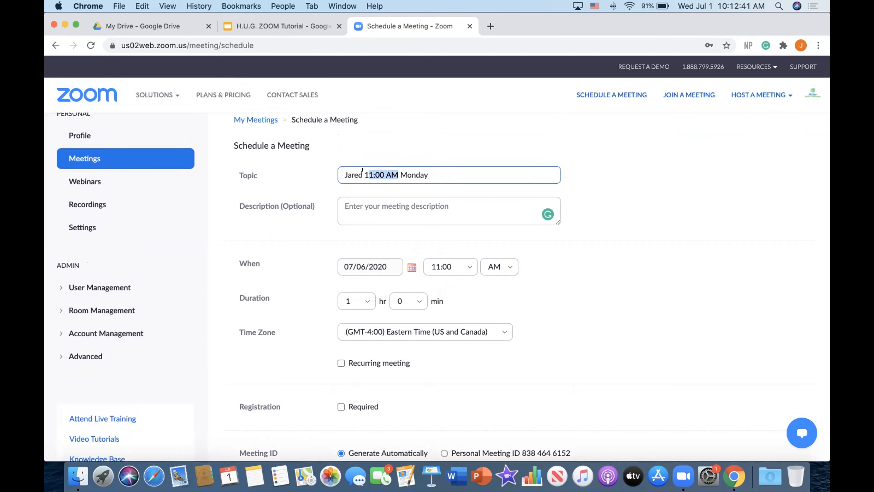
click(552, 283)
Set the meeting duration to 1 hr 15 min
scroll(510, 301, down, 4)
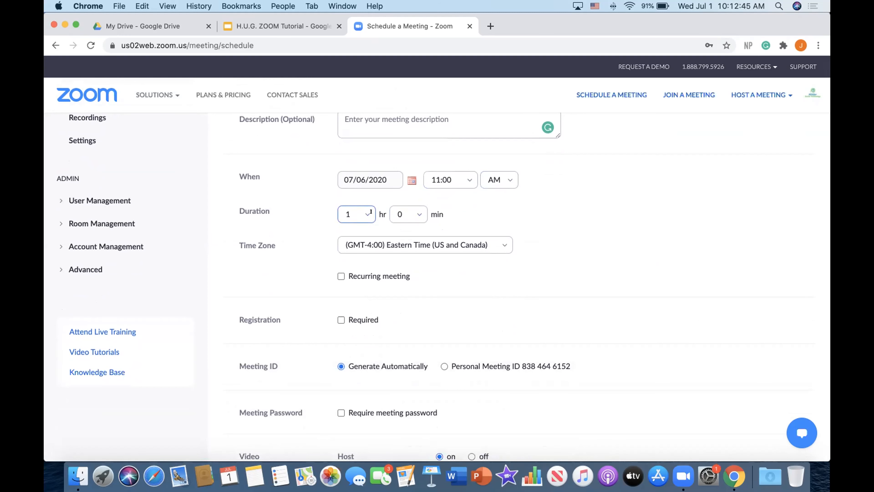
click(405, 214)
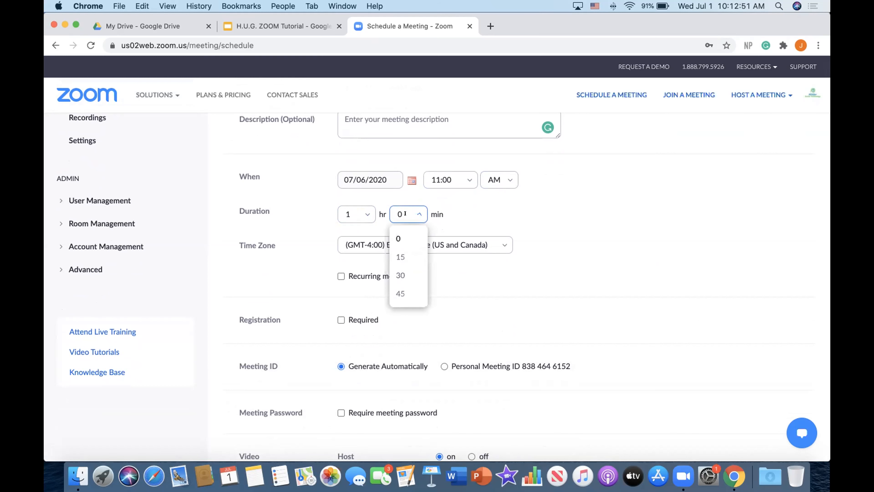
click(403, 256)
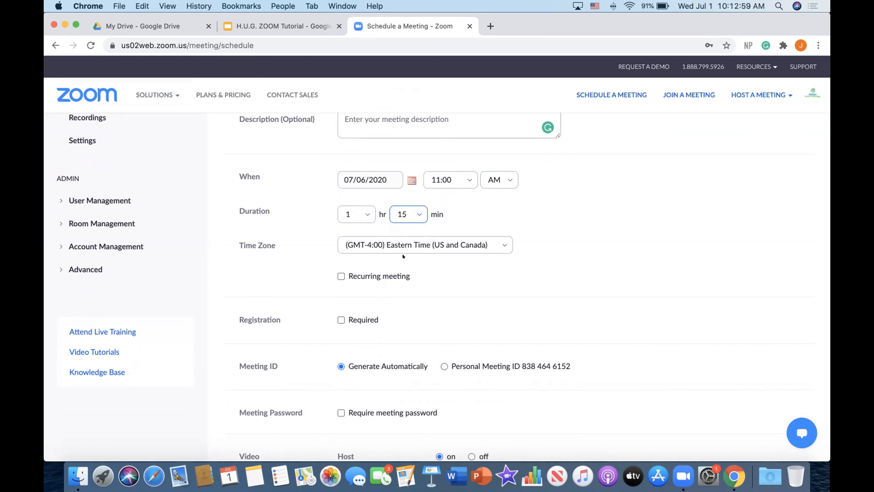
Make the meeting recurring with a Weekly recurrence
scroll(396, 285, down, 3)
scroll(352, 187, up, 5)
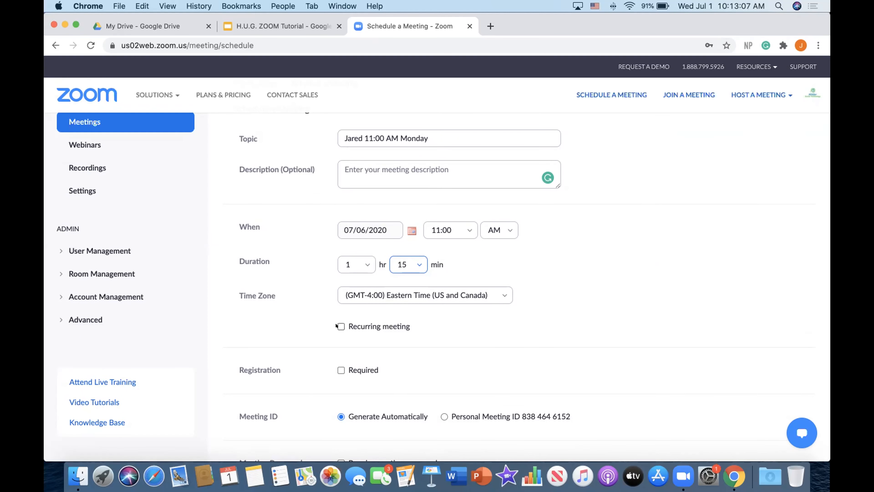
click(369, 327)
scroll(406, 304, down, 3)
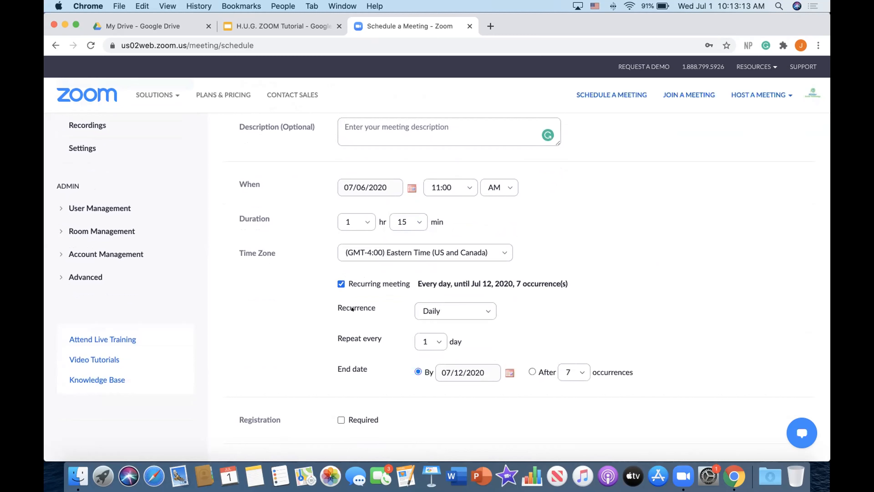
click(432, 310)
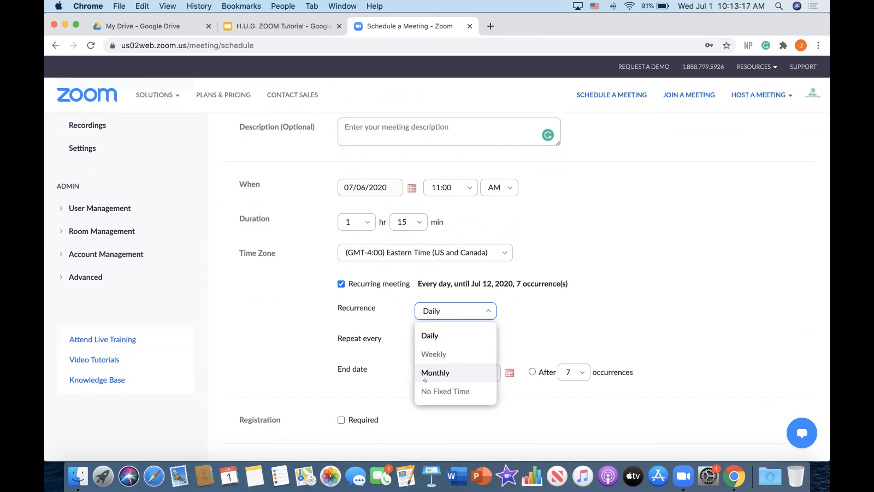
click(430, 345)
Tick and then untick Tuesday among the weekly occurrence days
scroll(429, 308, down, 3)
click(429, 308)
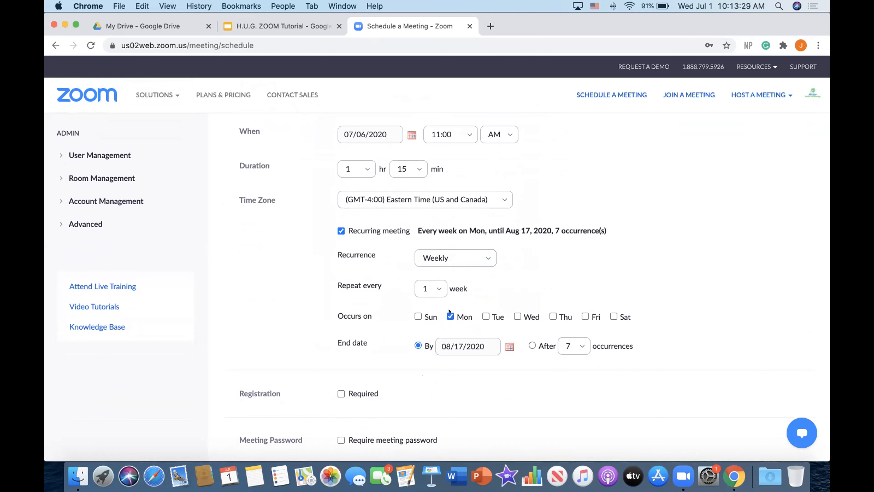
click(484, 313)
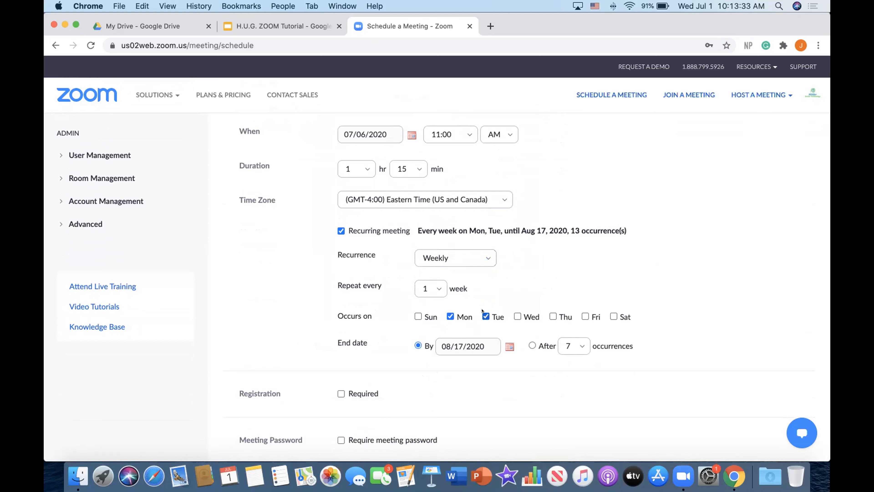
click(482, 311)
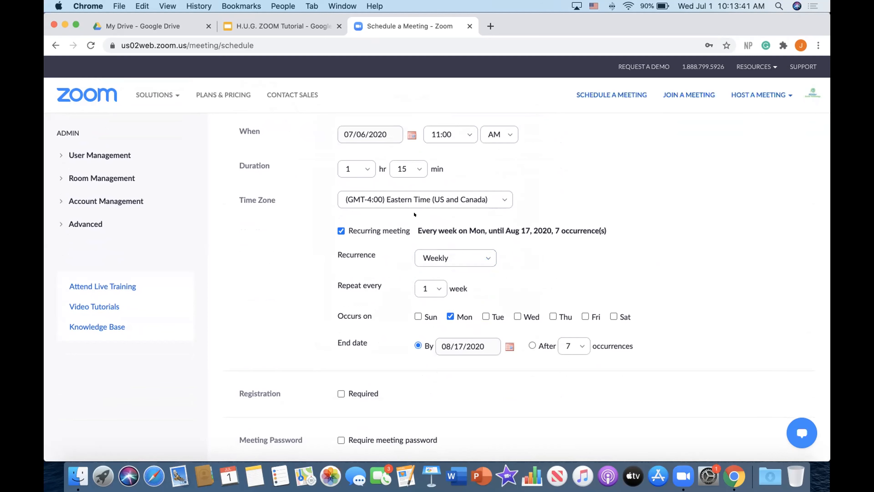
Rename the meeting topic to the teacher's first name followed by 's Classroom
scroll(461, 214, up, 2)
scroll(510, 214, up, 3)
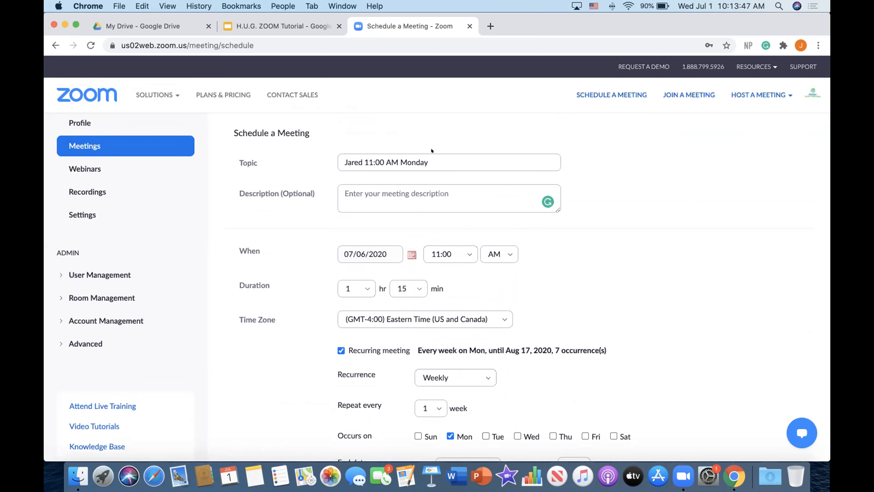
click(414, 162)
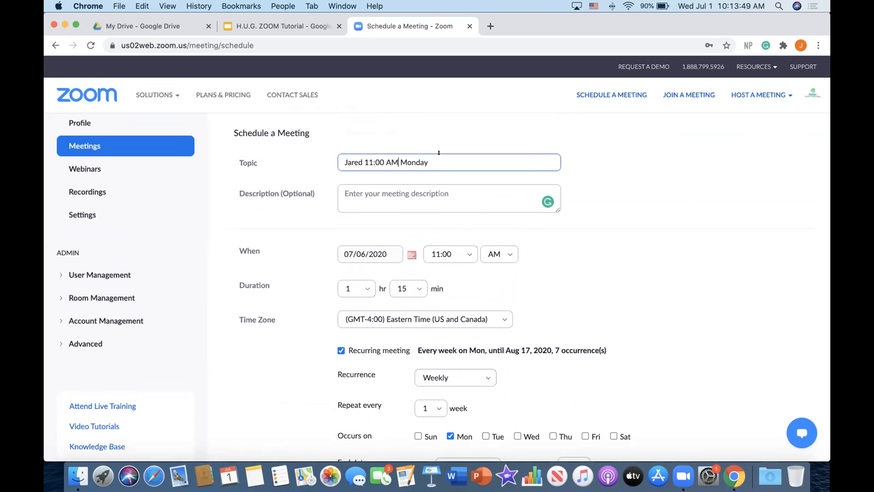
key(super+a)
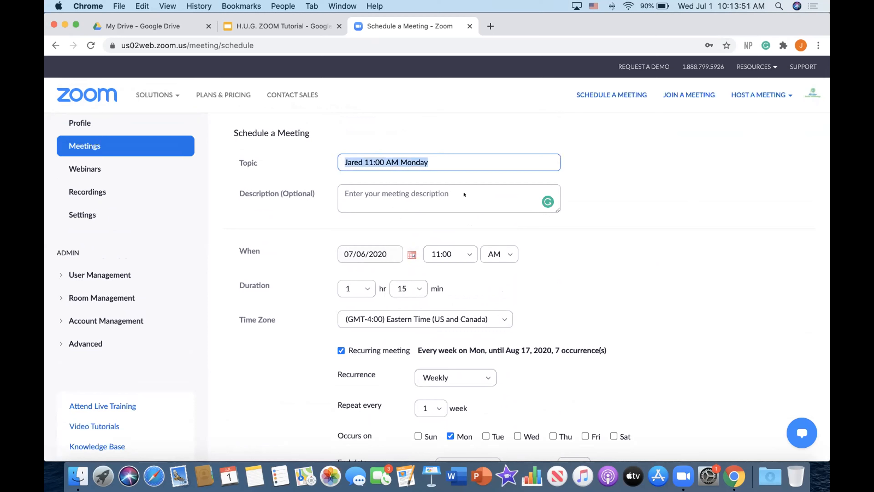
text(Jorda)
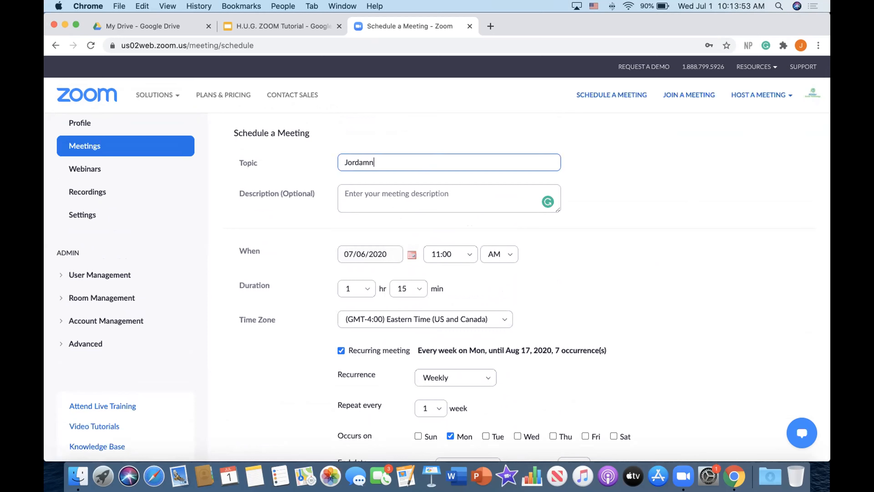
text(n's Classroom)
Change the meeting recurrence to No Fixed Time
scroll(394, 381, down, 3)
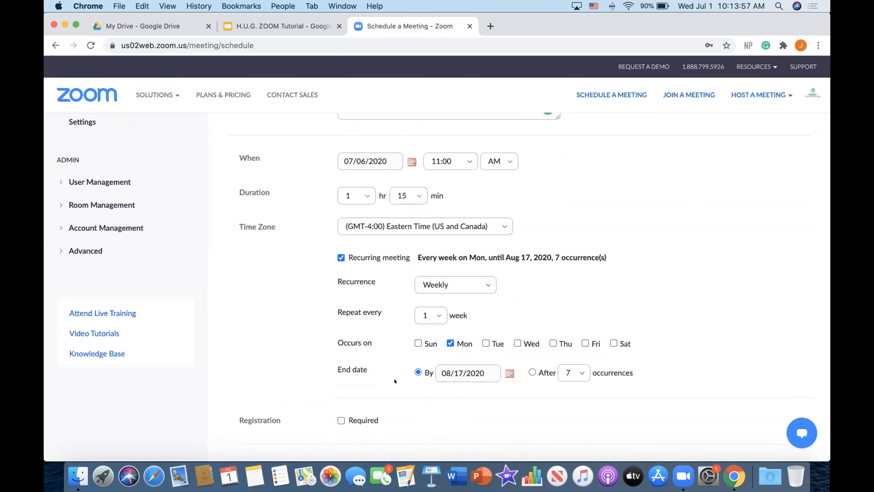
click(454, 284)
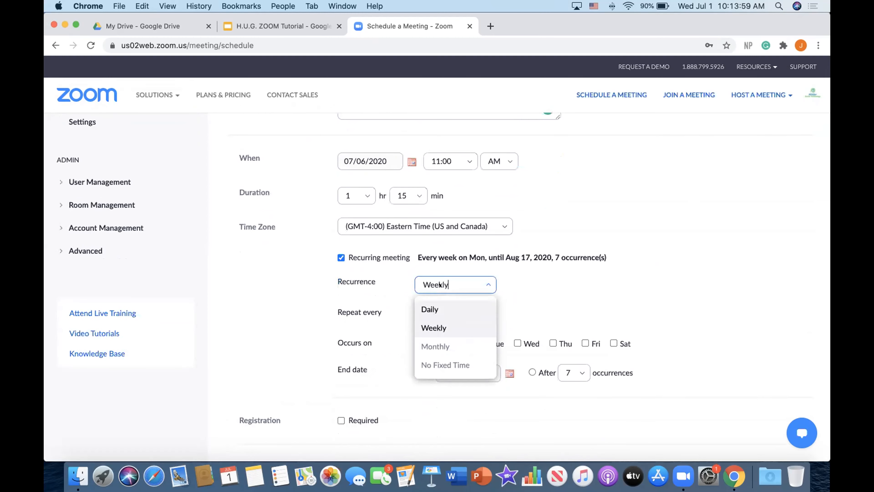
click(431, 366)
Review the meeting ID, password, video and audio options on the scheduling form
scroll(377, 266, up, 3)
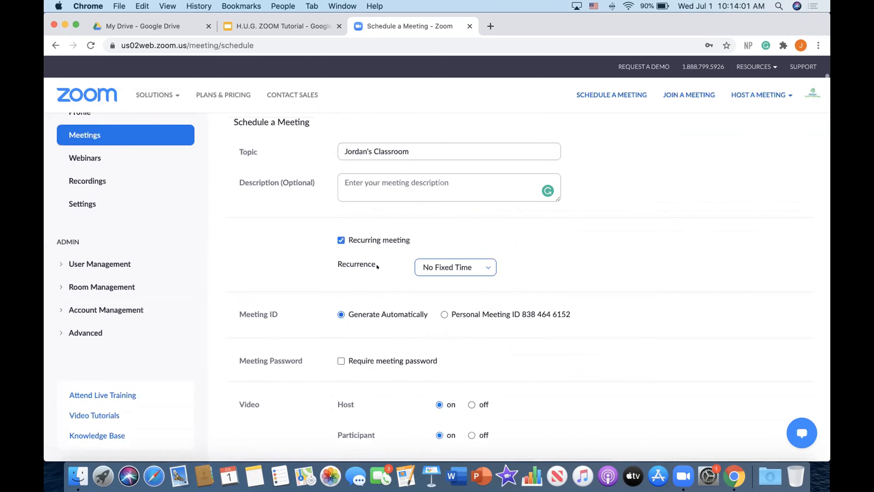
scroll(413, 204, up, 2)
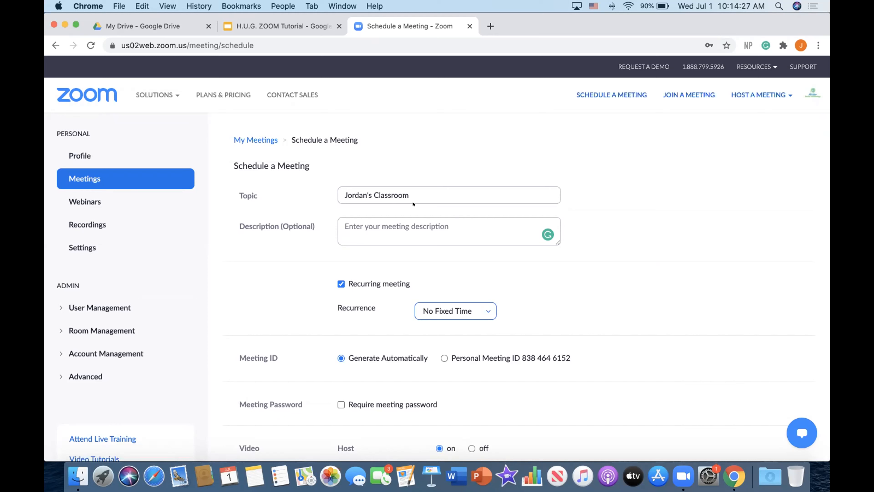
click(415, 186)
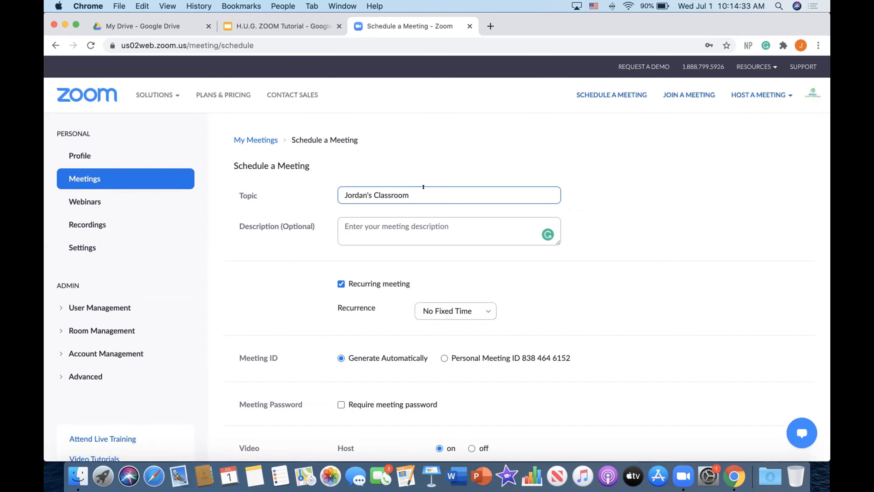
scroll(345, 188, down, 3)
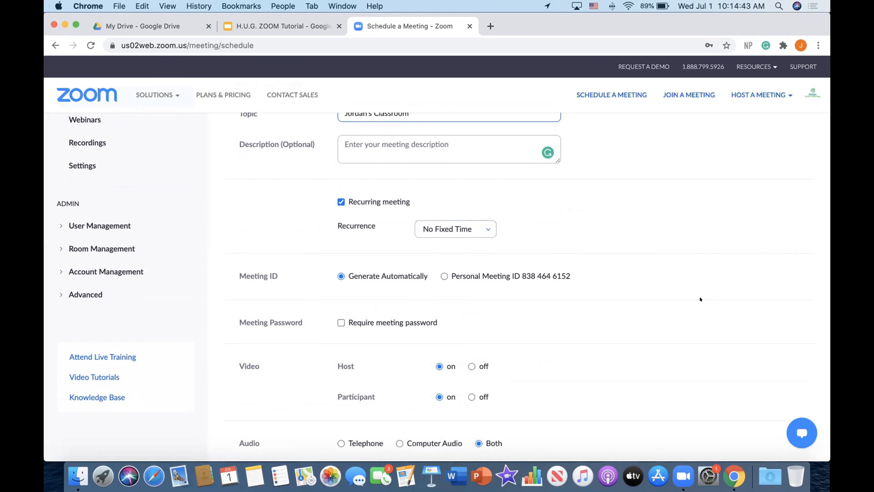
scroll(632, 318, down, 3)
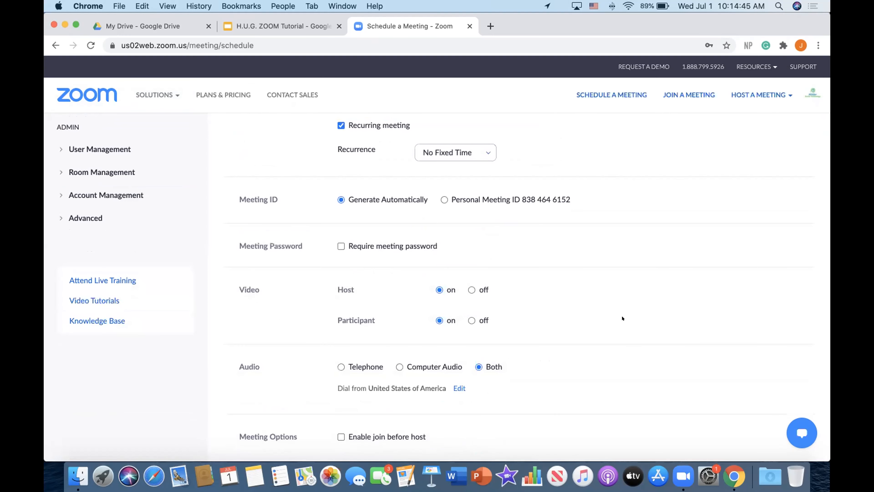
scroll(359, 213, down, 3)
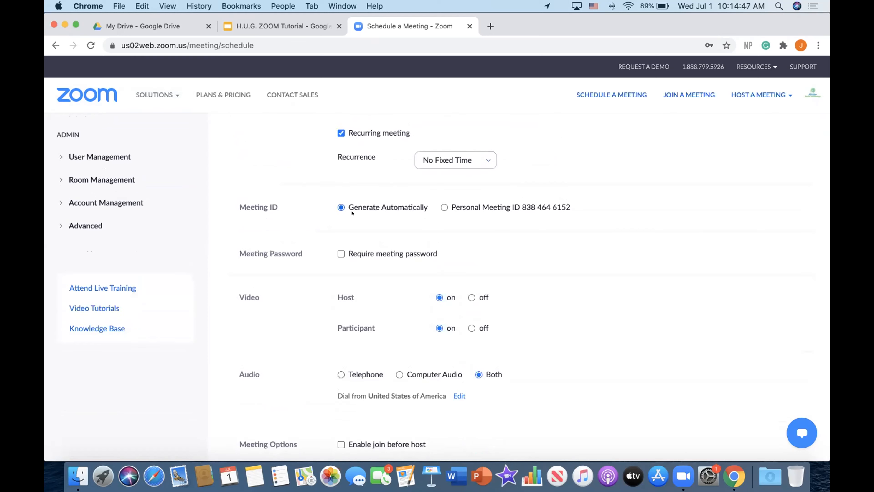
scroll(361, 136, up, 1)
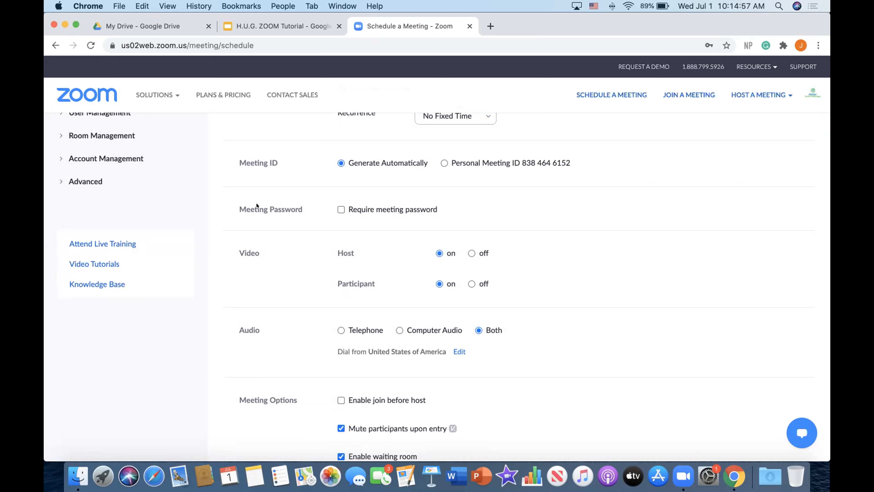
Tick and then untick the Require meeting password option
click(341, 209)
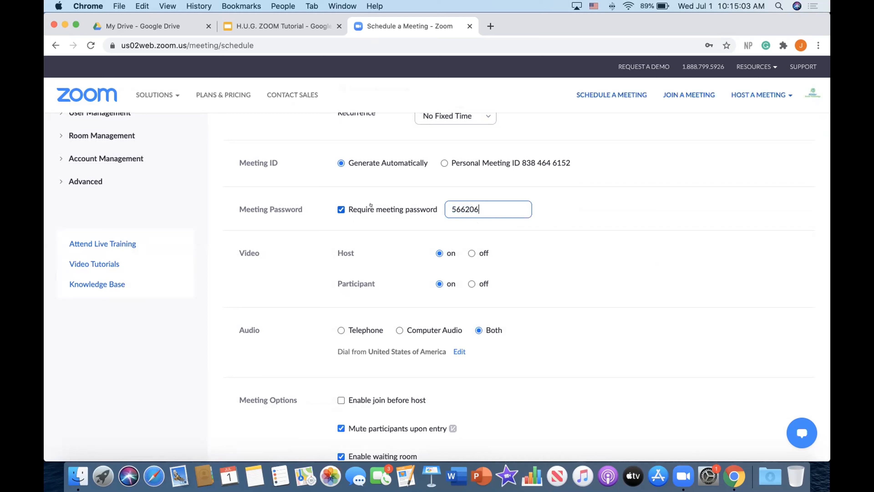
click(347, 198)
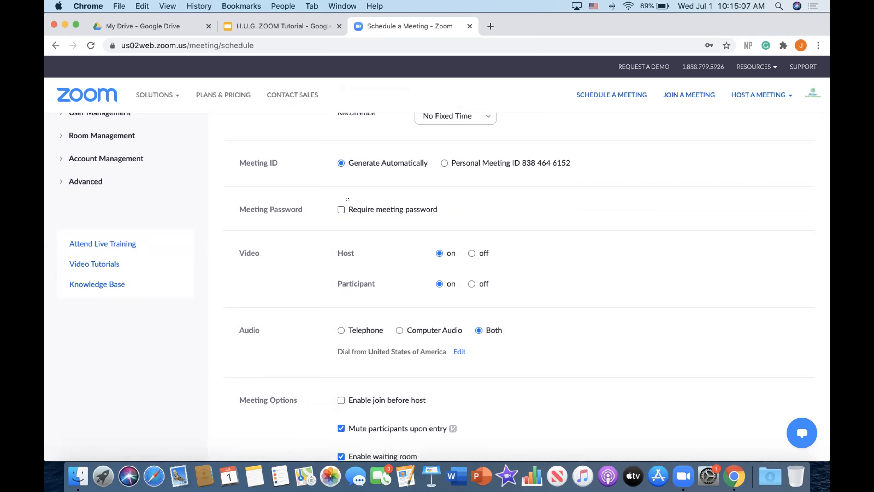
scroll(347, 198, down, 4)
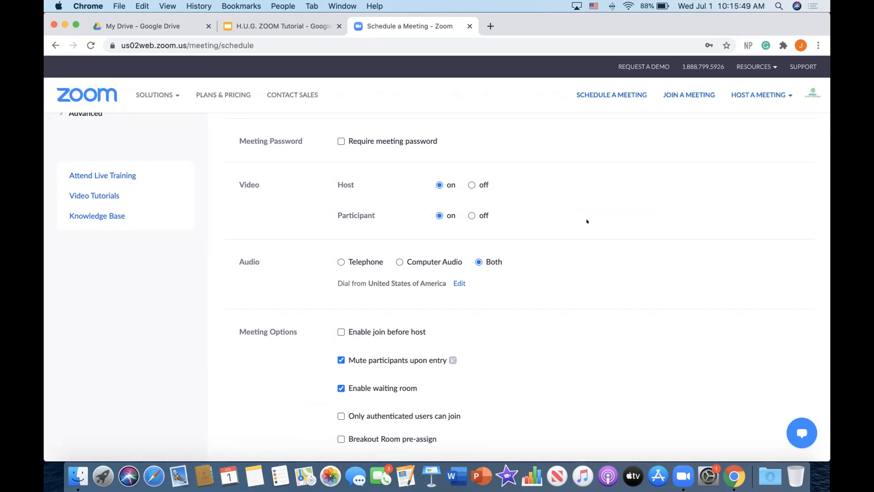
Scroll through the meeting options and look over the topic before saving
scroll(447, 183, down, 3)
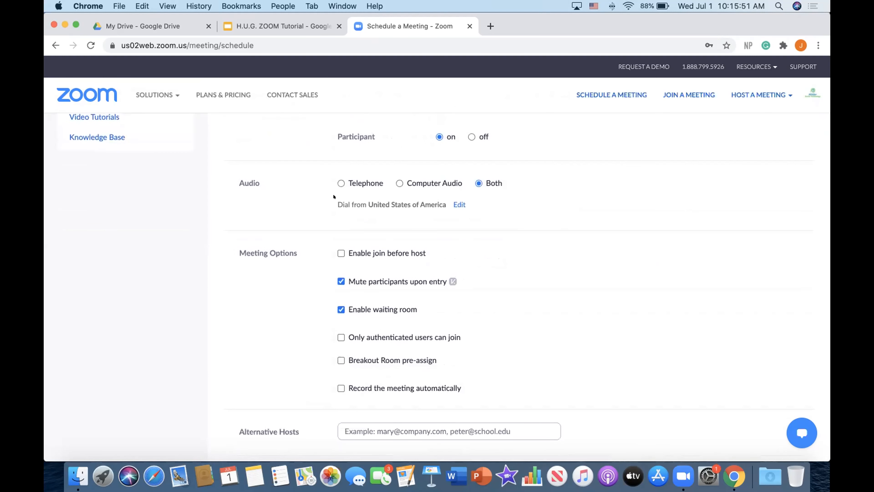
scroll(275, 255, up, 2)
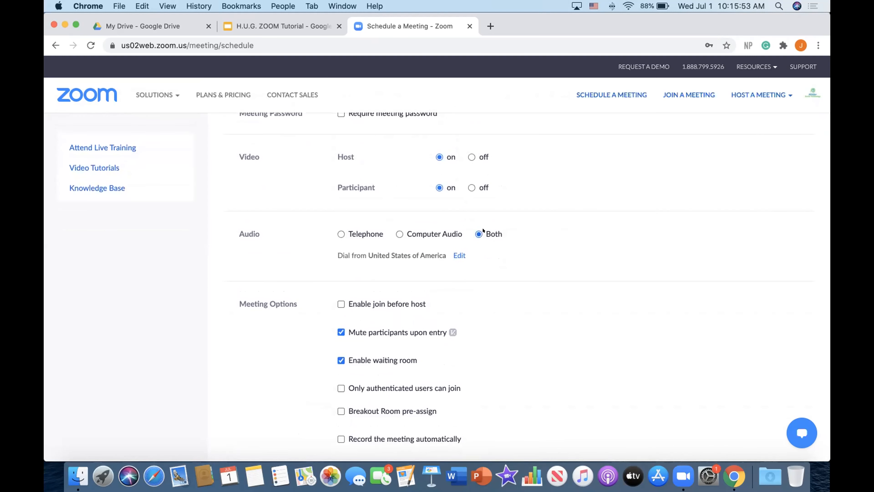
scroll(483, 230, up, 2)
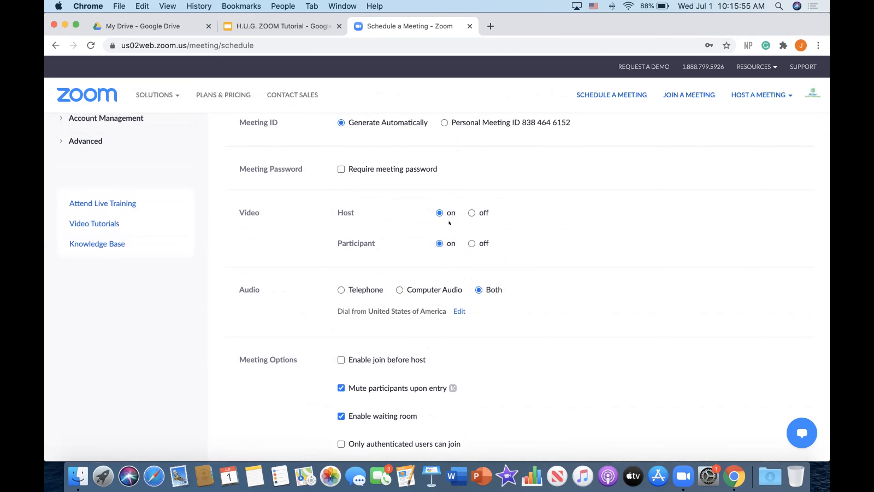
scroll(458, 222, up, 6)
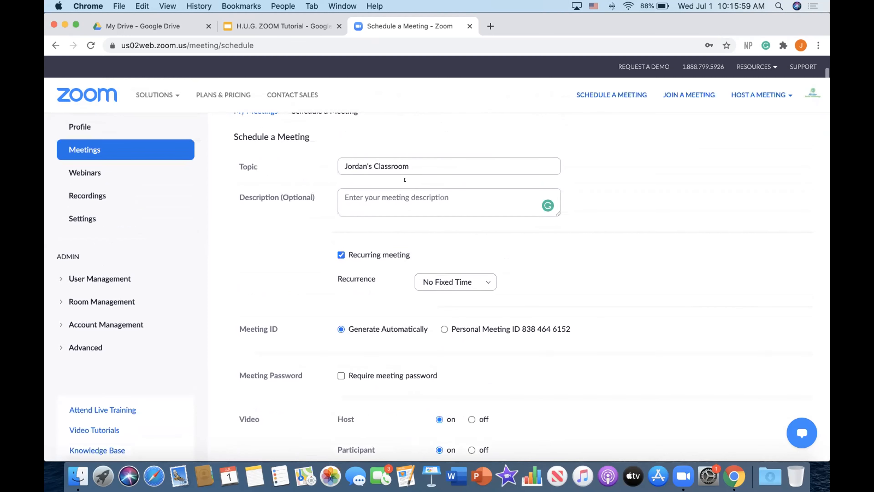
click(343, 160)
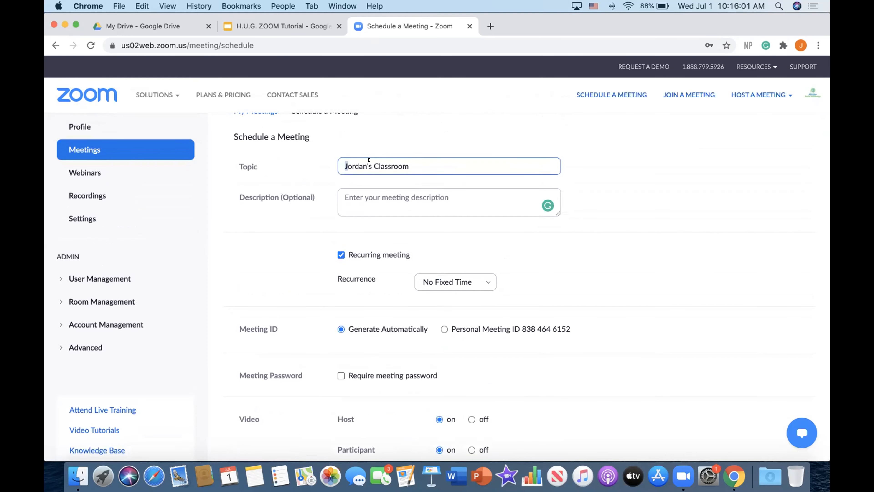
key(super+a)
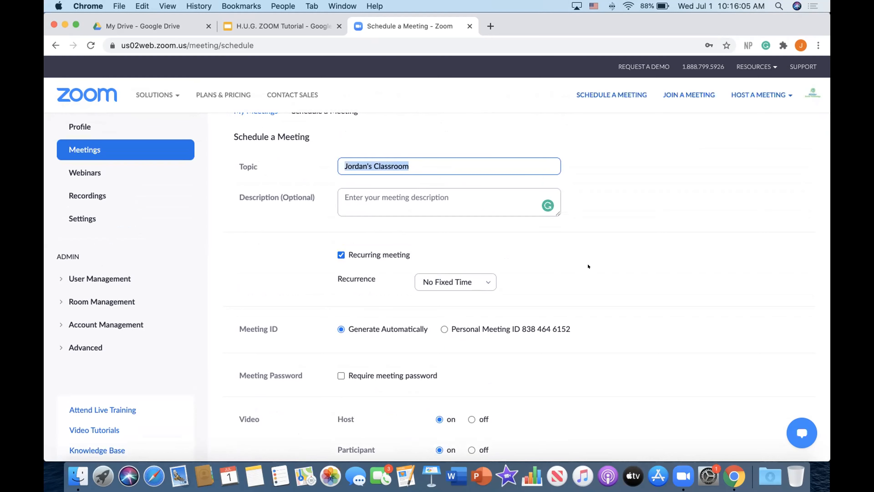
scroll(585, 265, down, 15)
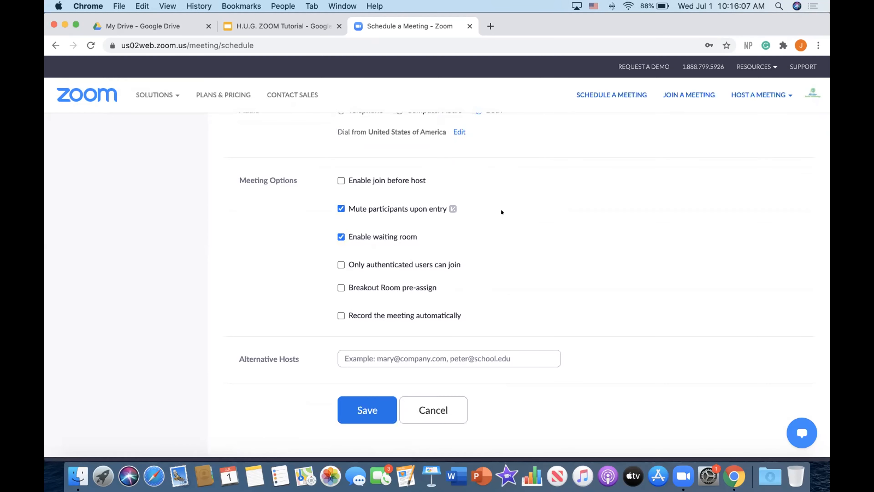
scroll(396, 288, down, 3)
scroll(396, 286, up, 2)
scroll(343, 283, up, 1)
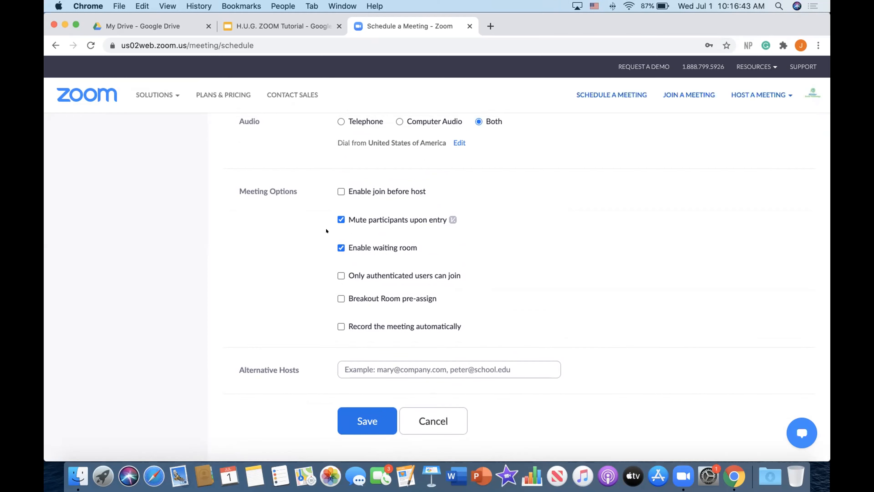
Toggle the Enable waiting room option off and on repeatedly
click(338, 247)
click(336, 246)
click(335, 246)
click(335, 247)
Save the scheduled meeting
scroll(343, 256, down, 1)
scroll(343, 256, down, 3)
scroll(396, 272, up, 5)
scroll(437, 280, down, 2)
scroll(439, 282, down, 2)
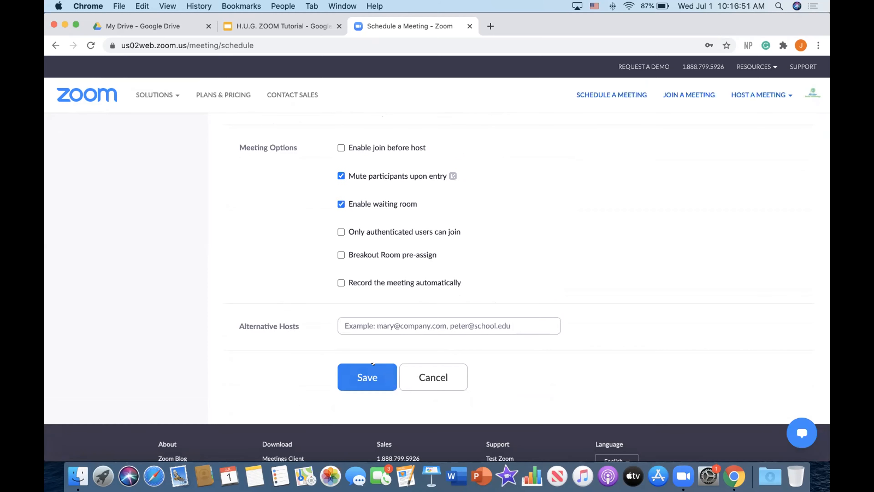
click(364, 376)
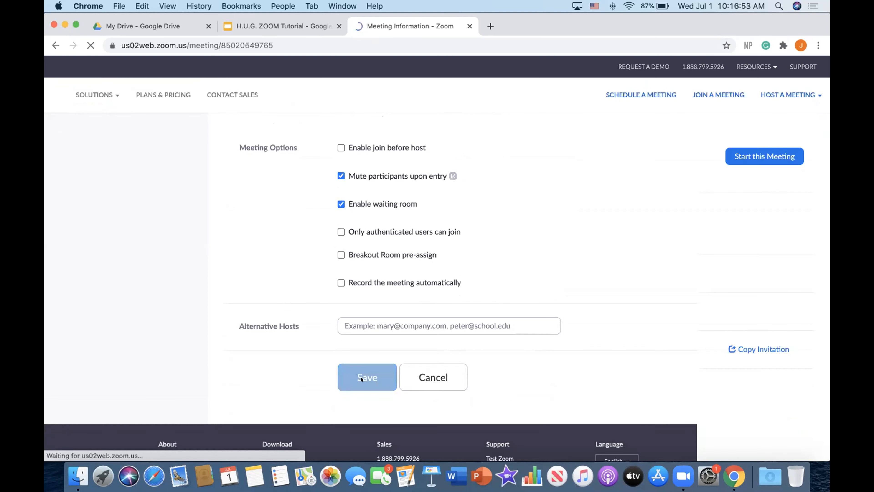
Open the upcoming meetings list and look over the scheduled recurring meetings
click(85, 179)
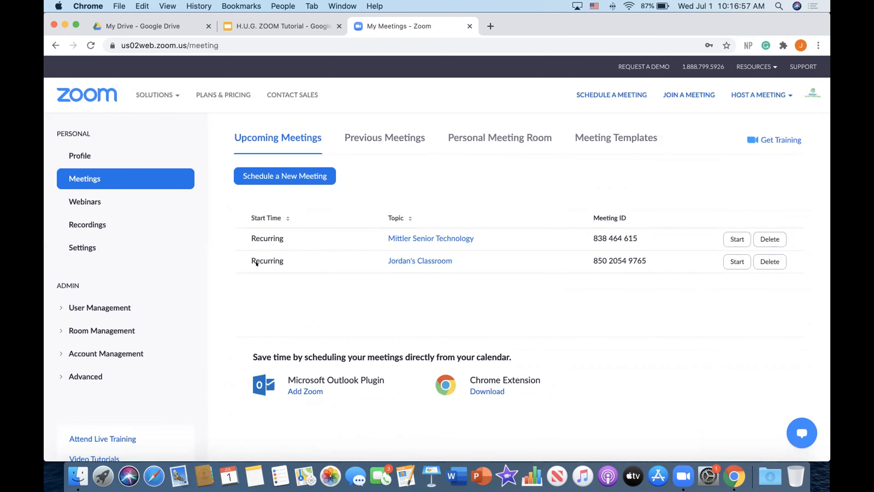
drag(254, 256, 484, 248)
click(511, 255)
drag(264, 257, 280, 256)
click(308, 248)
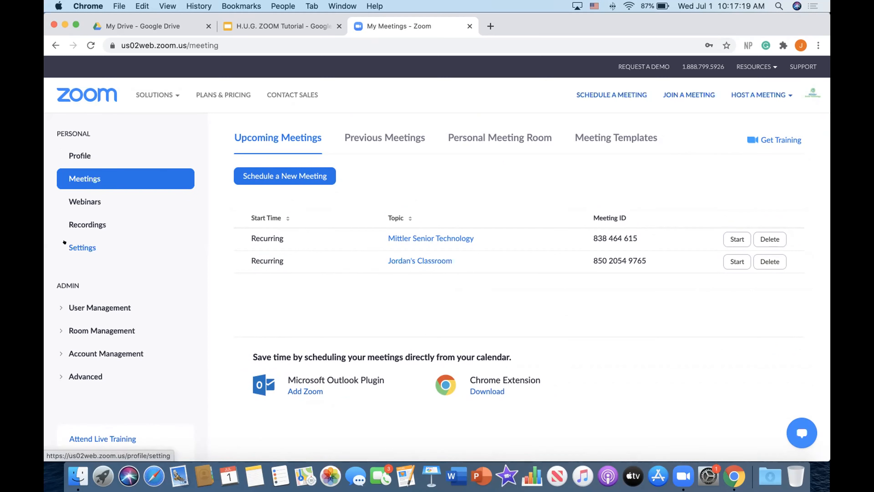
Open the account's meeting settings and search the page for host video
click(100, 242)
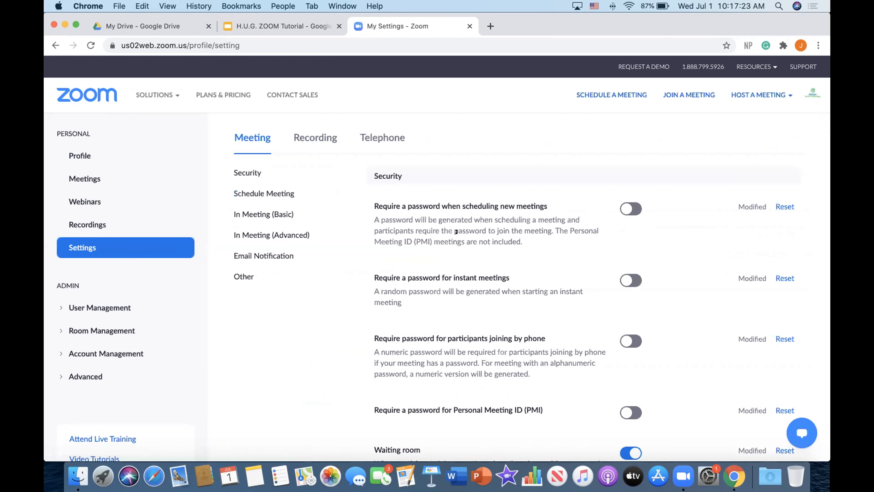
key(super+f)
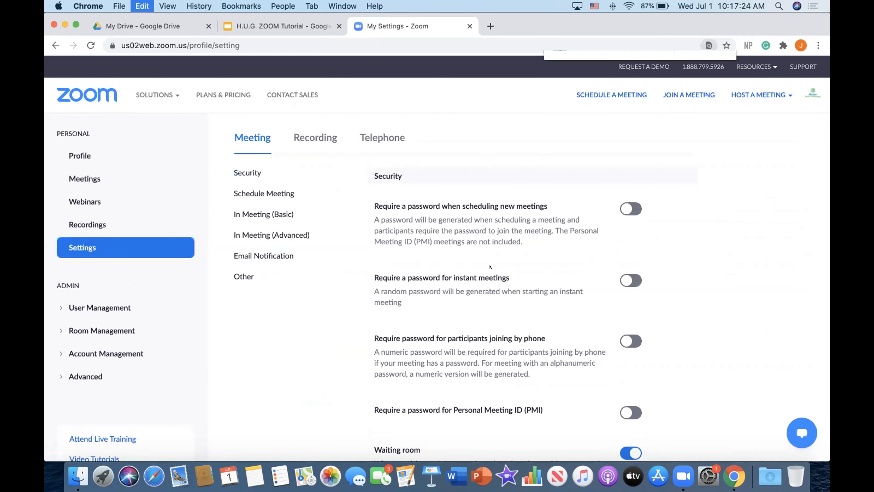
text(host vi)
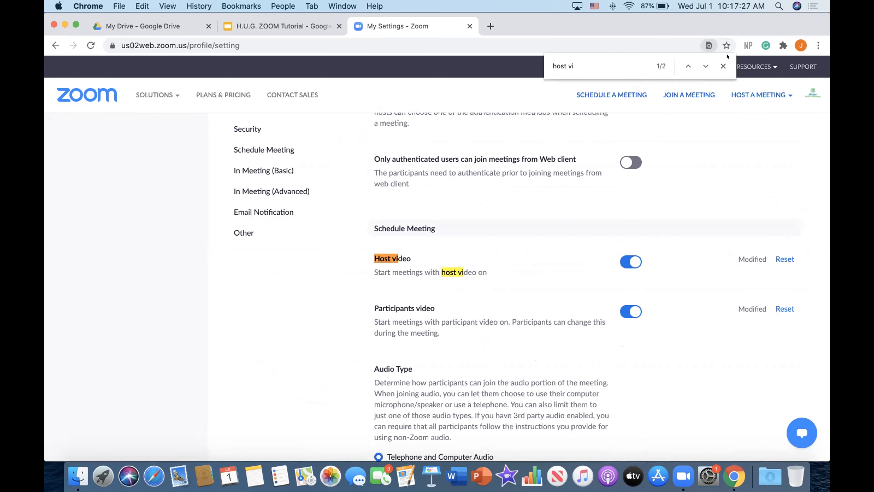
click(720, 64)
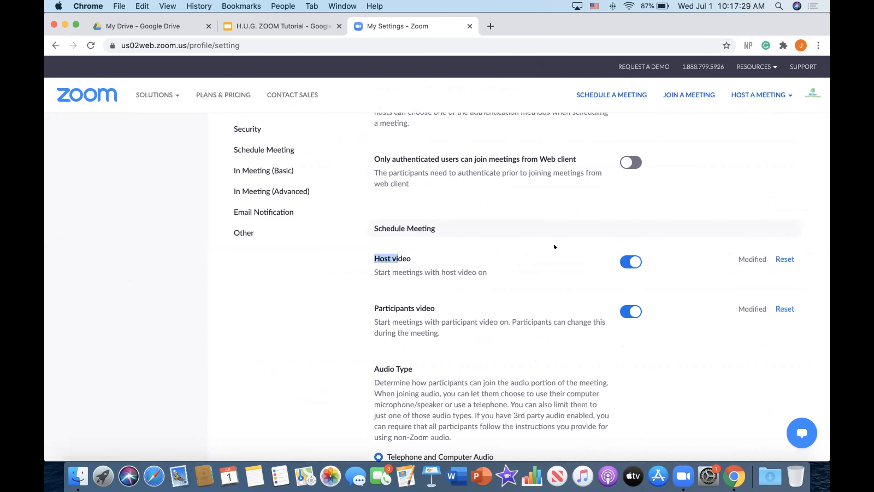
Search the settings page for the chat setting
key(super+f)
text(chat)
click(721, 64)
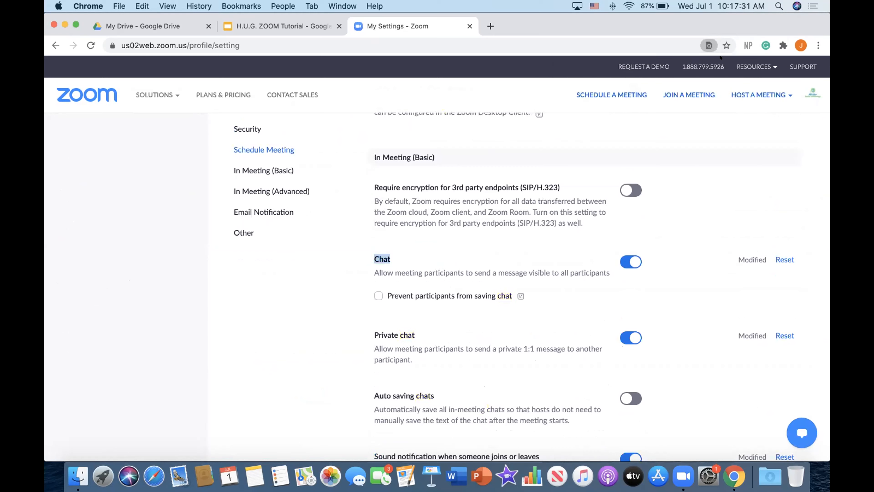
click(396, 257)
Browse the Schedule Meeting settings section
scroll(386, 250, up, 1)
scroll(370, 275, up, 20)
scroll(376, 273, down, 15)
scroll(376, 274, down, 5)
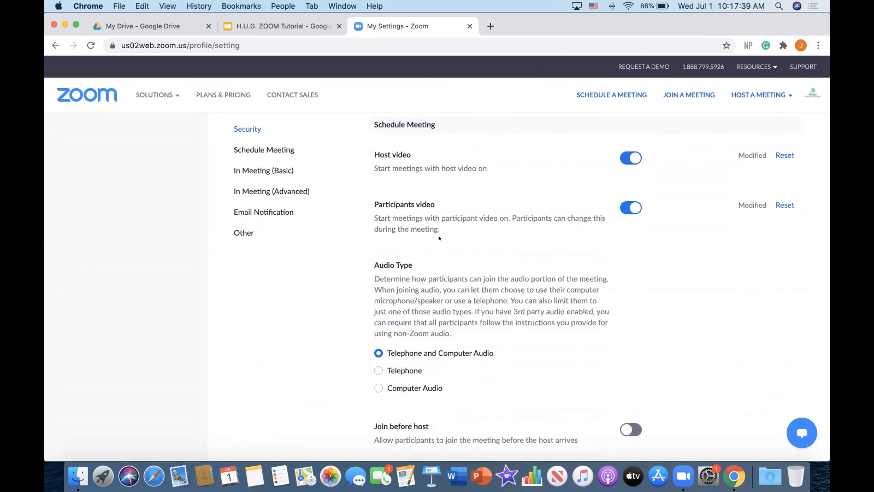
scroll(439, 238, down, 20)
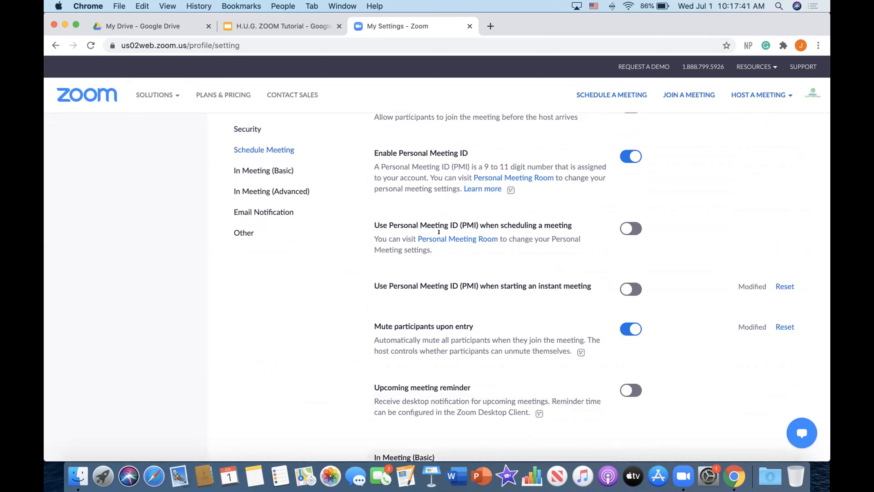
Locate and highlight the Chat setting in the In Meeting (Basic) section
scroll(439, 232, down, 3)
drag(369, 282, 387, 292)
double_click(378, 284)
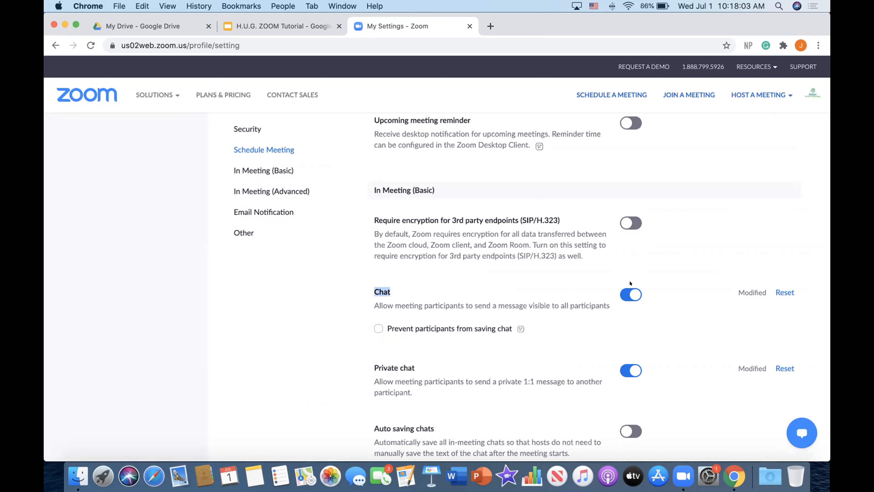
click(509, 292)
Browse the In Meeting (Basic) settings, reviewing file transfer, co-host, polling, screen sharing and annotation options
scroll(511, 306, down, 7)
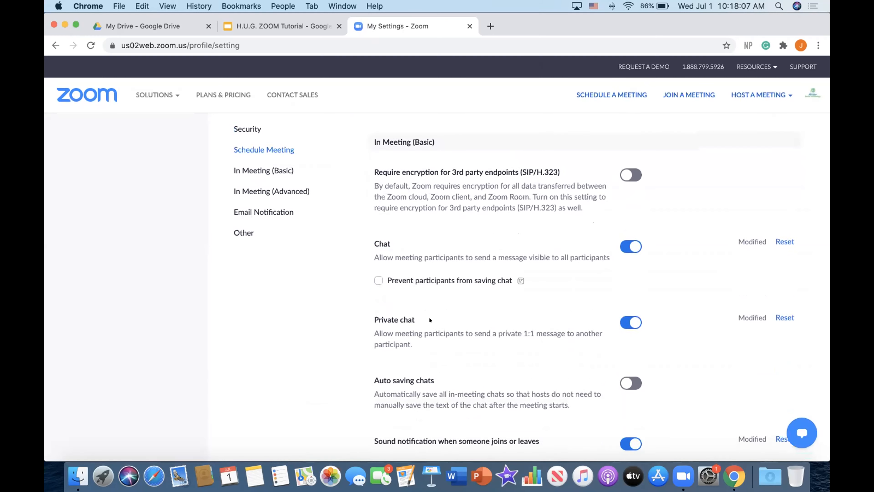
scroll(429, 318, down, 12)
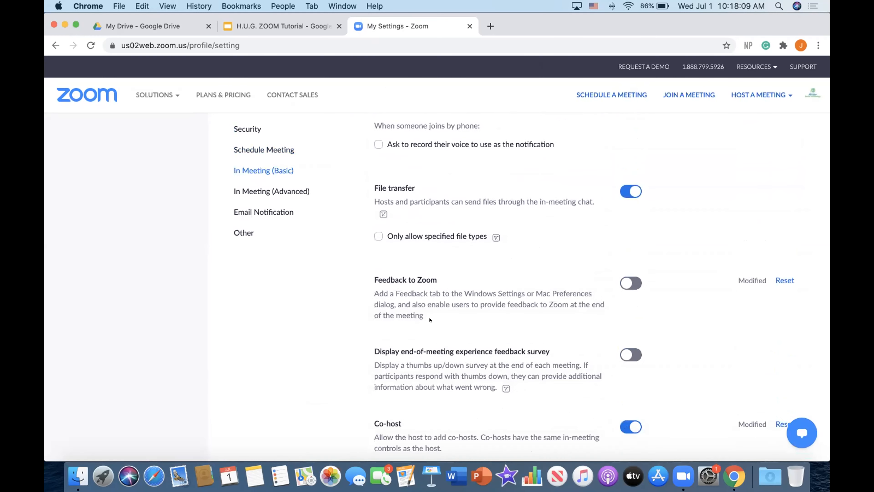
scroll(429, 319, down, 1)
scroll(429, 319, up, 1)
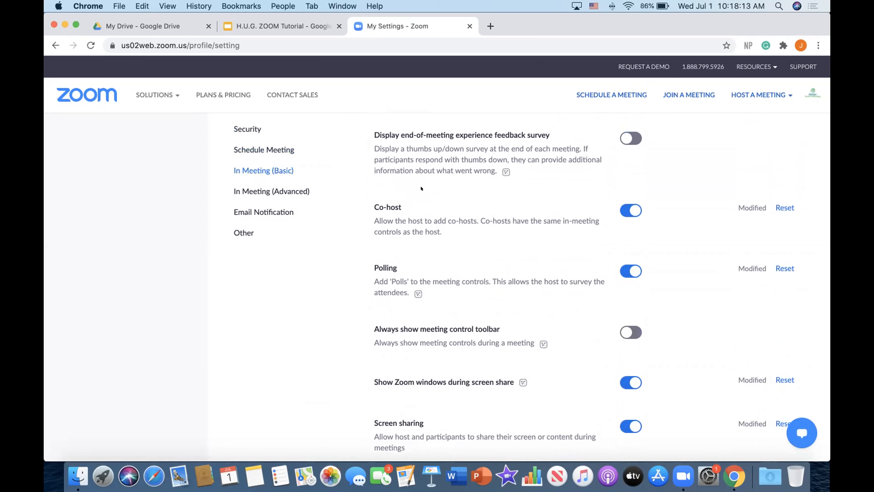
scroll(382, 282, up, 1)
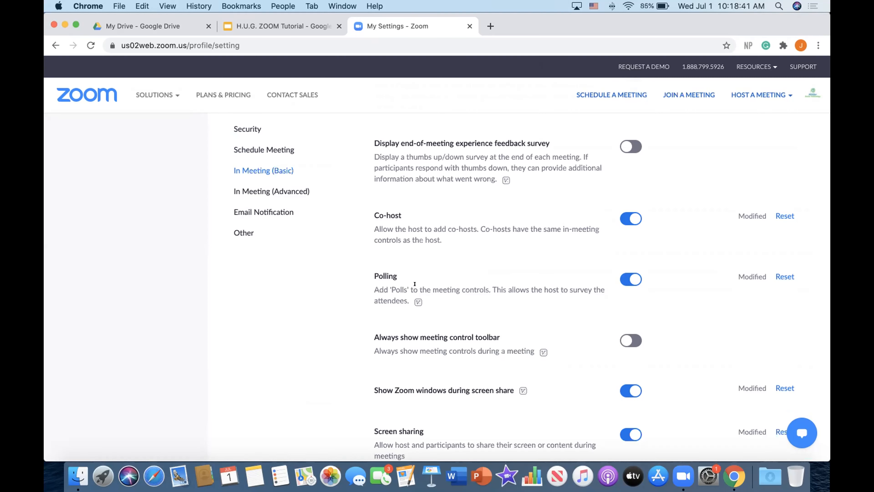
scroll(414, 285, down, 5)
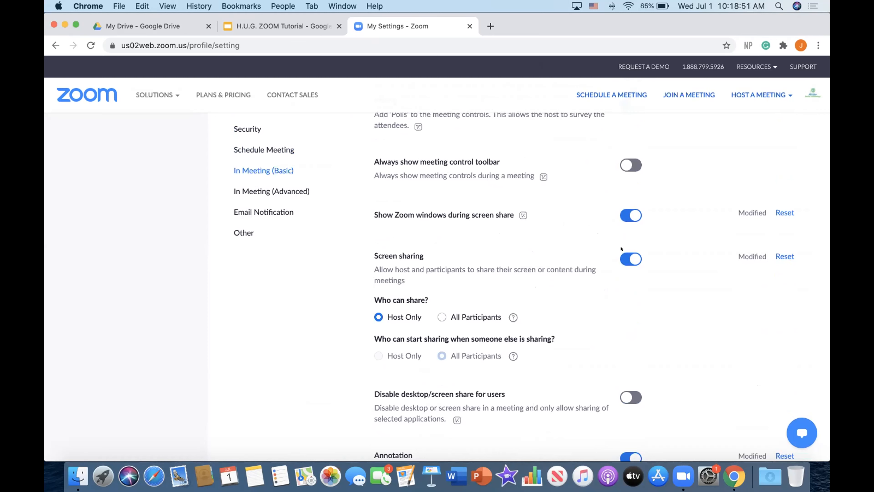
scroll(632, 249, down, 2)
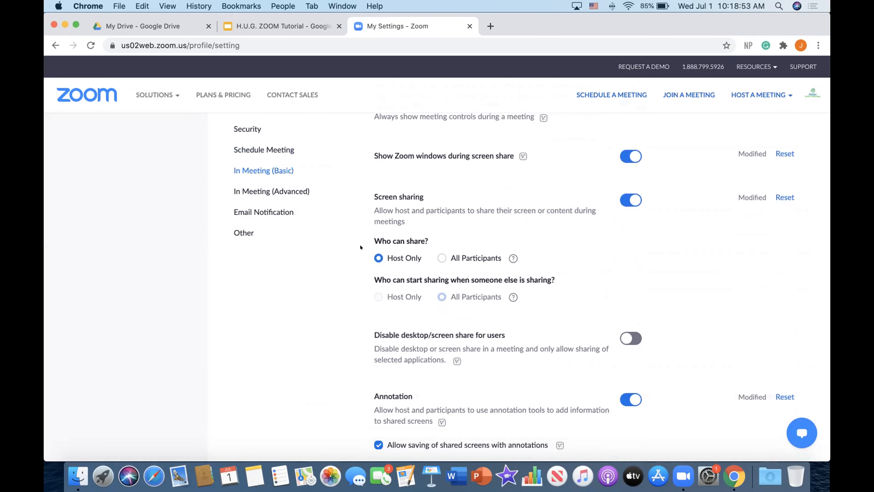
scroll(379, 240, down, 1)
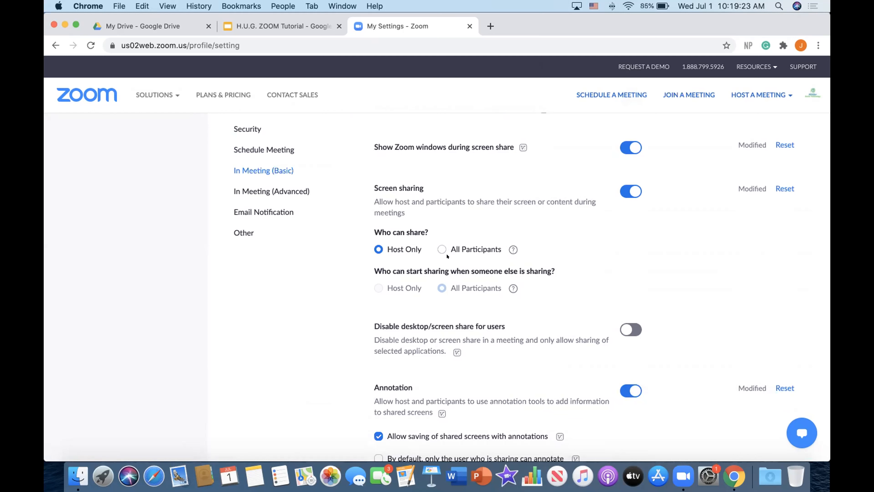
scroll(447, 264, down, 5)
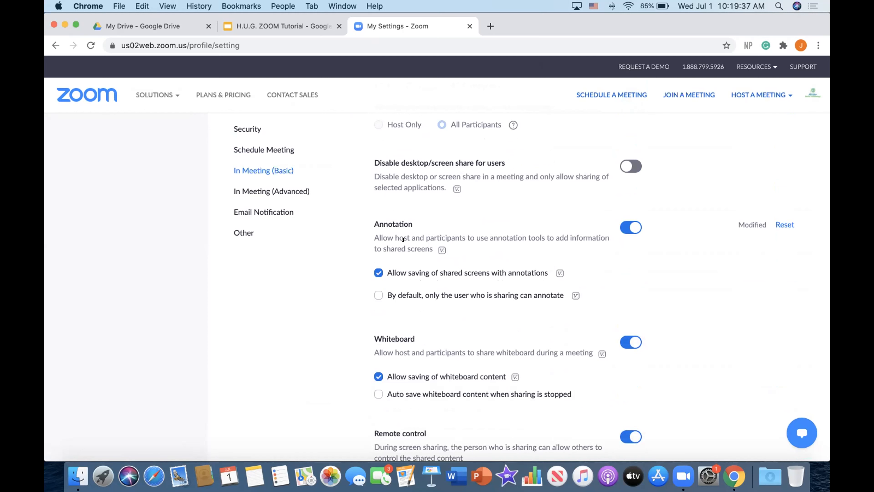
mouse_move(272, 257)
mouse_down()
mouse_move(418, 344)
mouse_move(447, 198)
mouse_move(299, 250)
mouse_up()
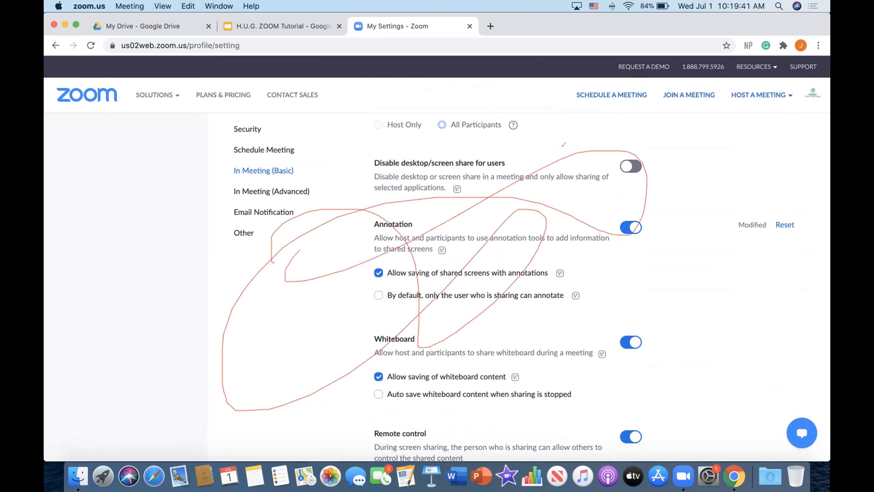
click(560, 73)
click(571, 104)
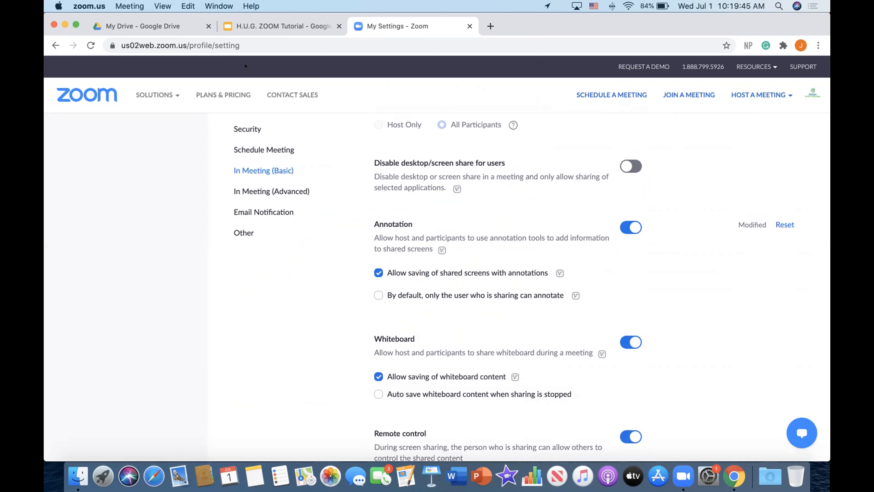
Locate and point out the Whiteboard setting below the annotation options
scroll(397, 247, down, 5)
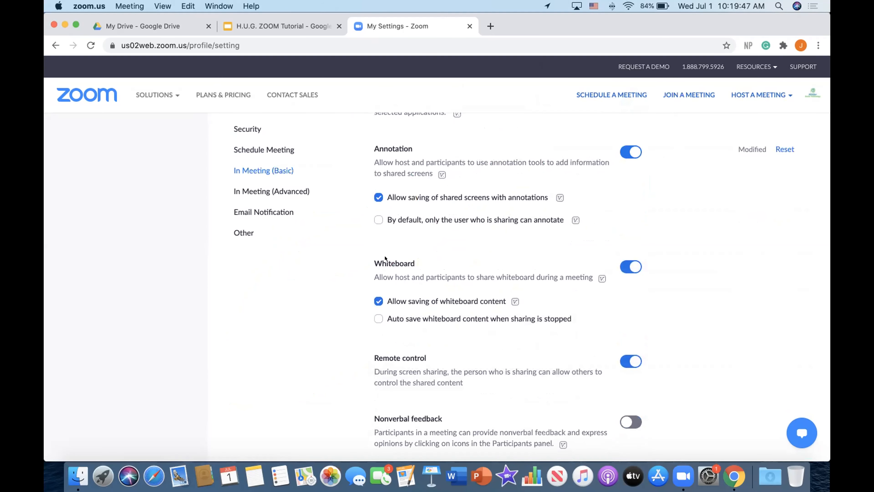
click(388, 257)
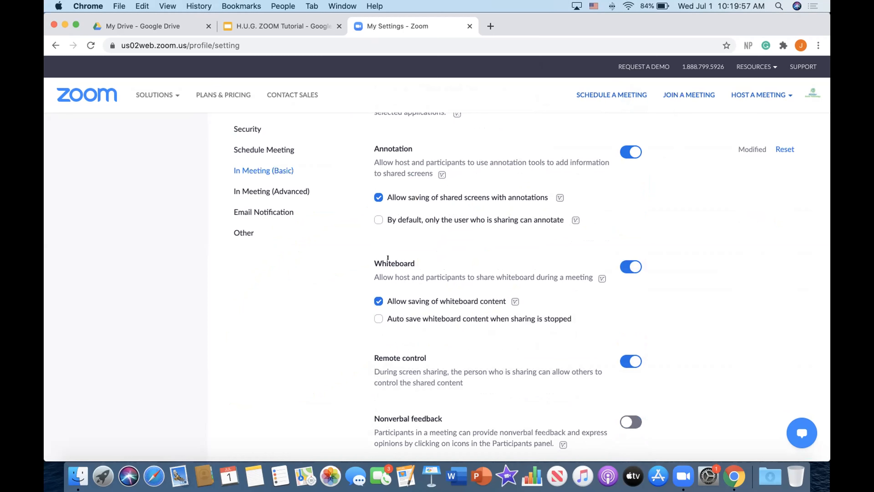
double_click(388, 258)
click(387, 257)
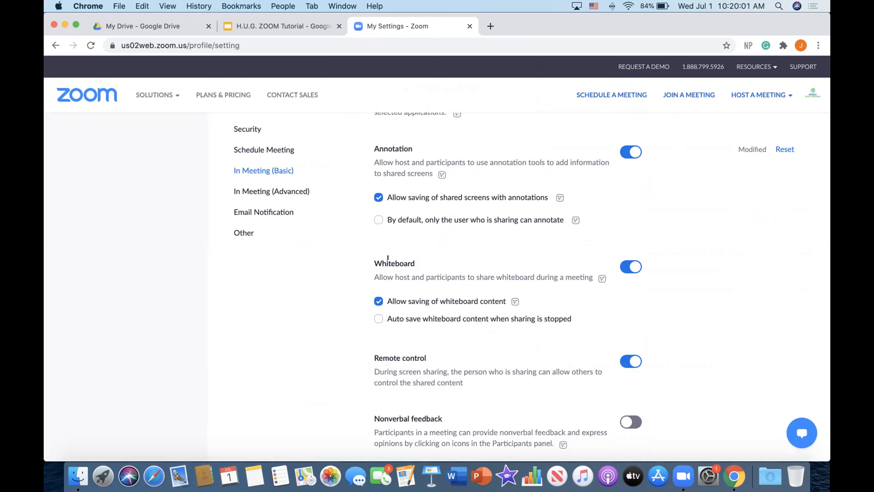